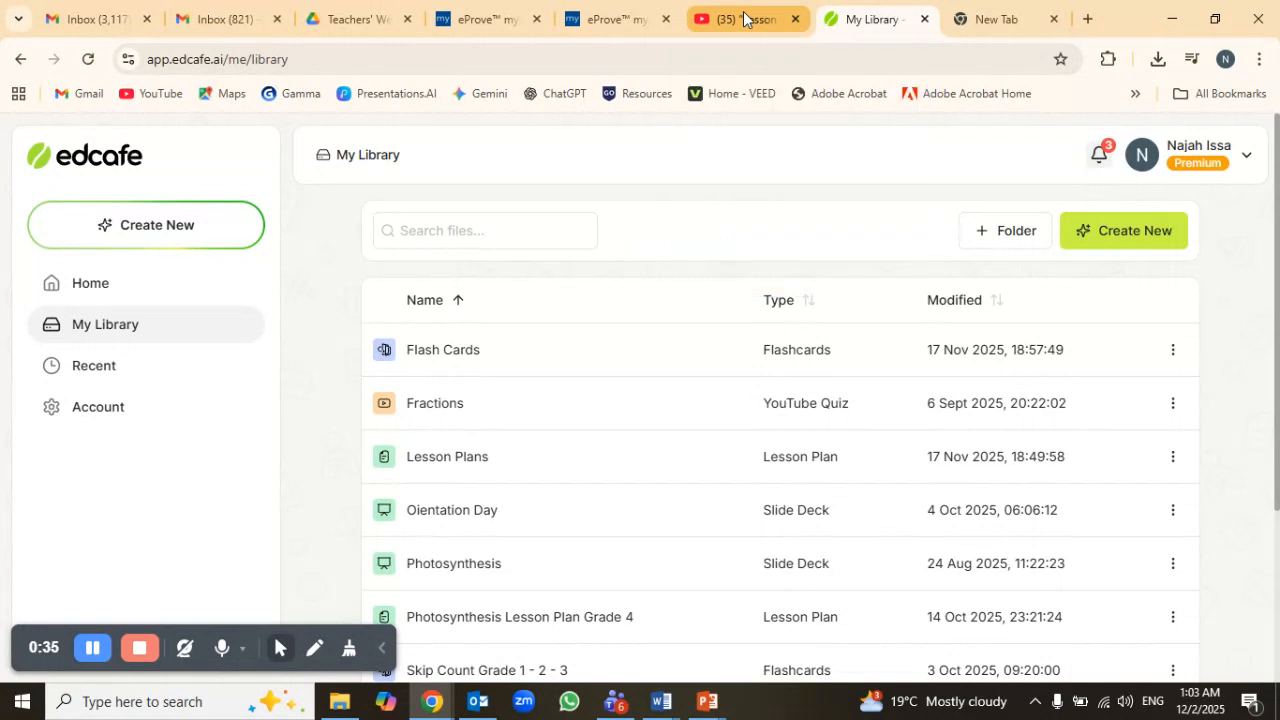
pyautogui.click(743, 18)
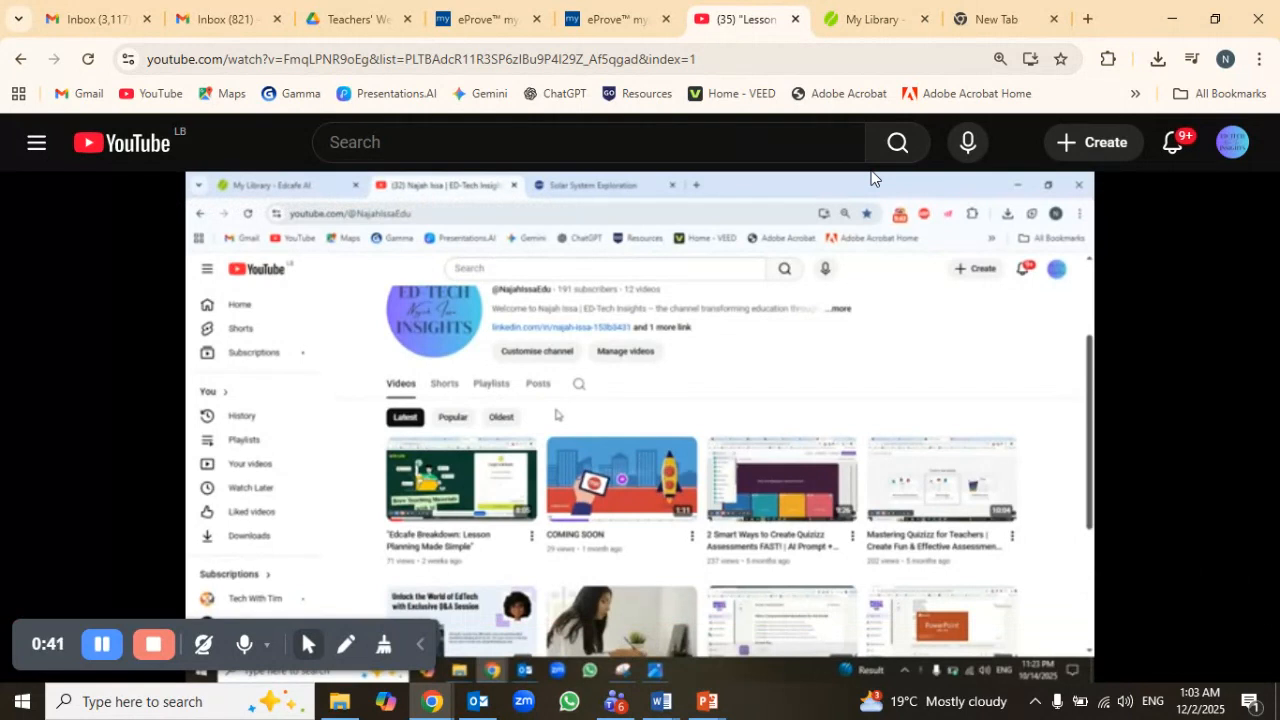
pyautogui.click(893, 26)
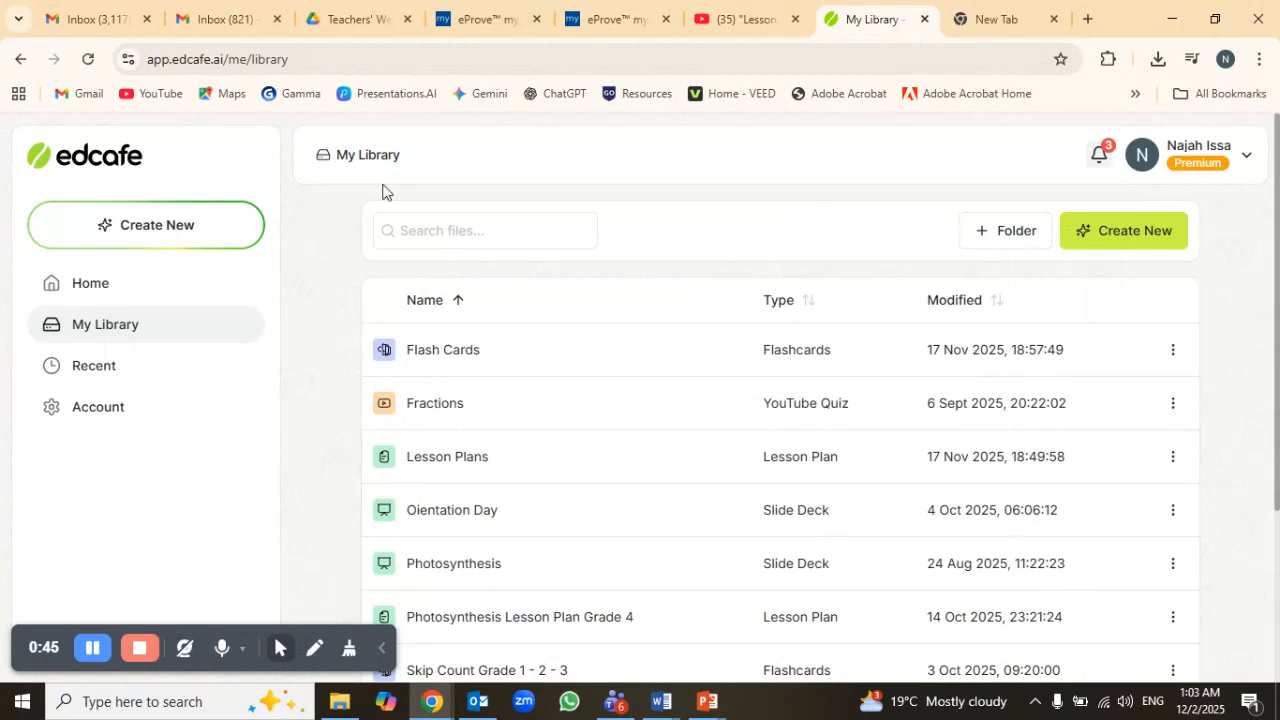
pyautogui.click(160, 226)
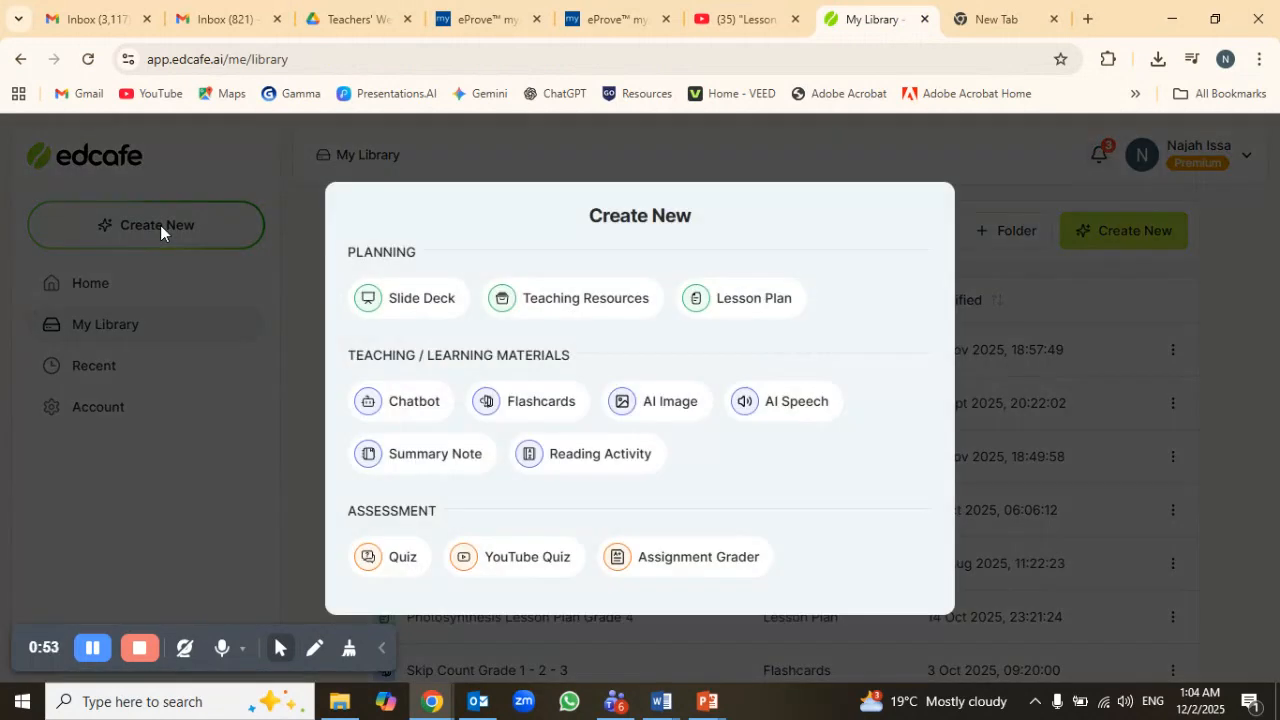
pyautogui.click(275, 174)
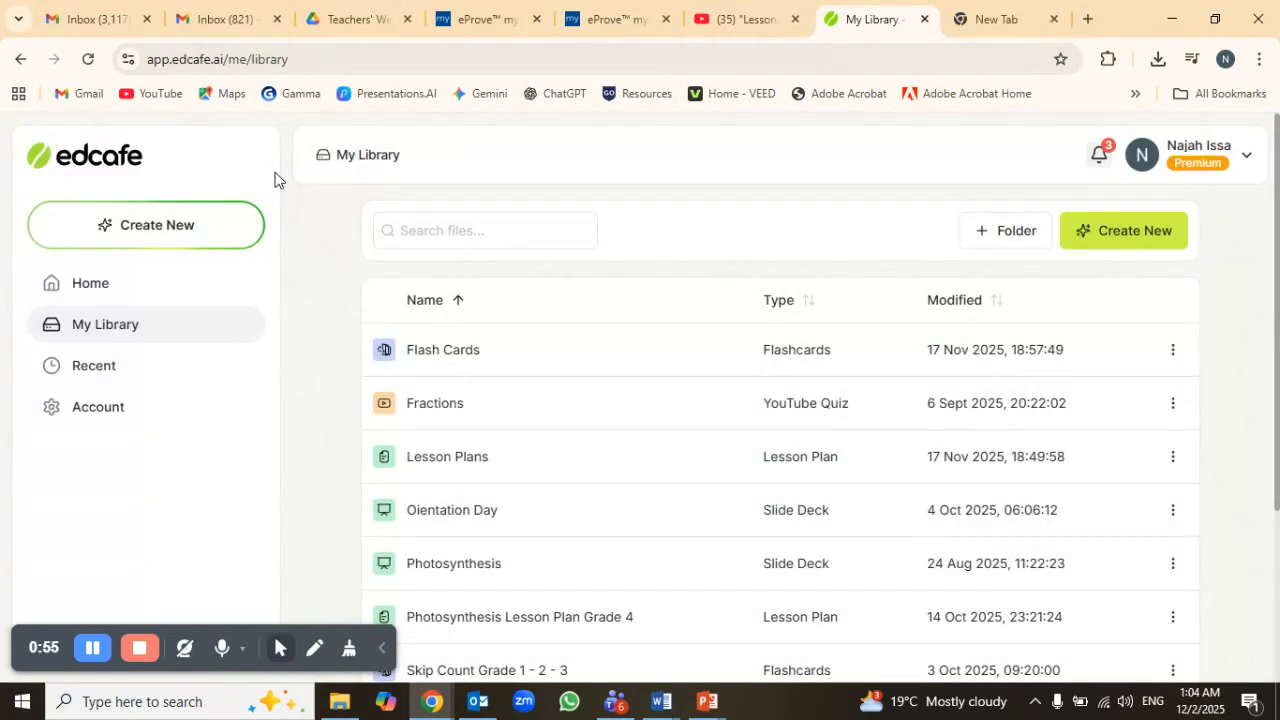
# Start a new slide deck and enter "Independence Day of Lebanon" as its topic
pyautogui.click(155, 238)
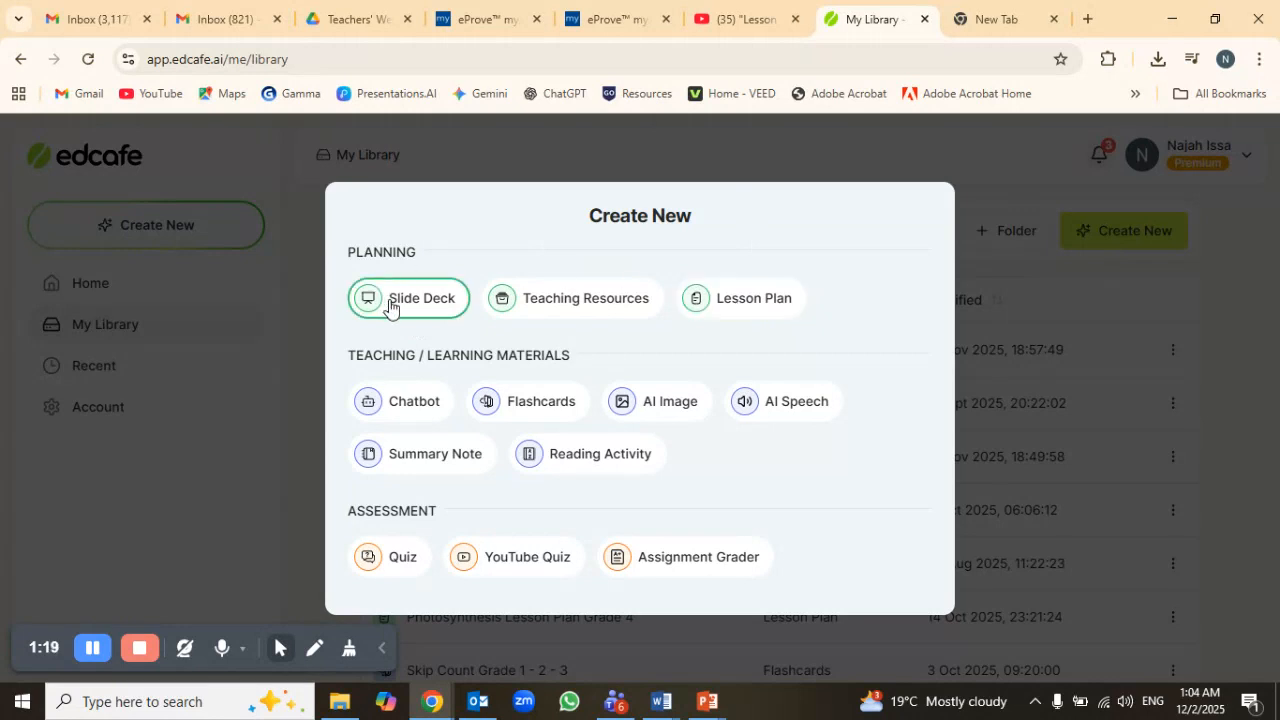
pyautogui.press('Escape')
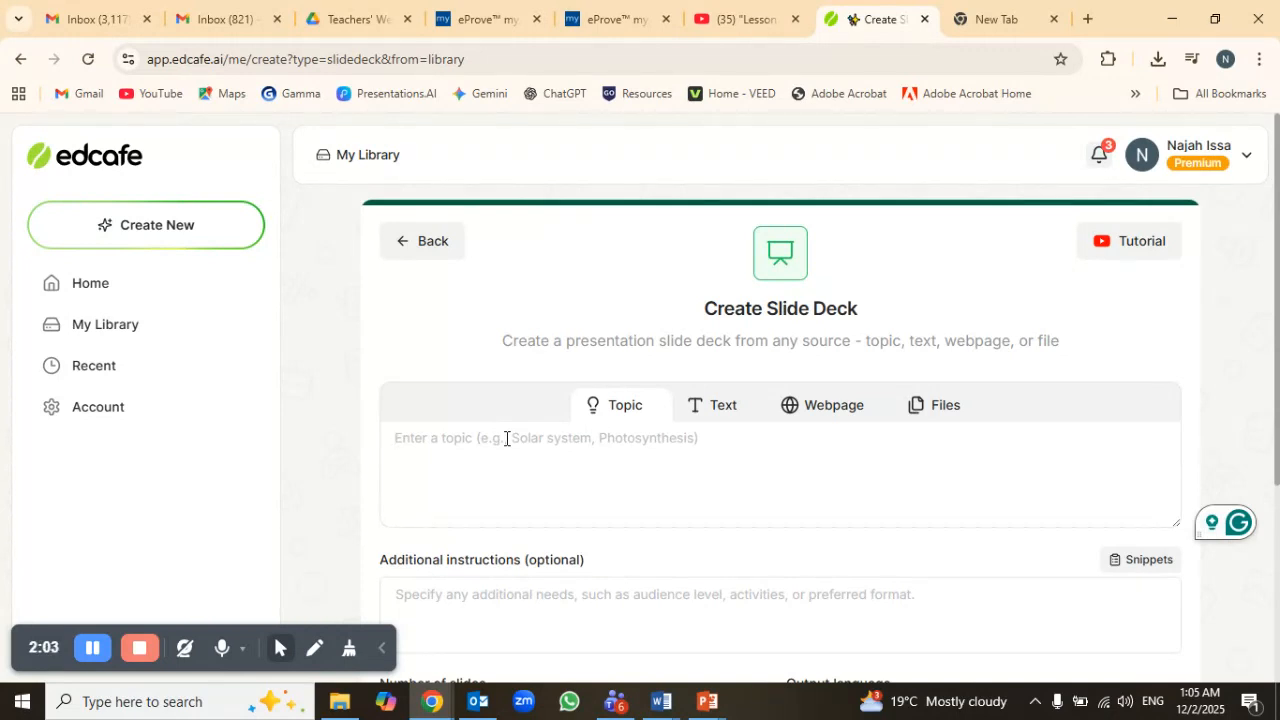
pyautogui.write('Inde')
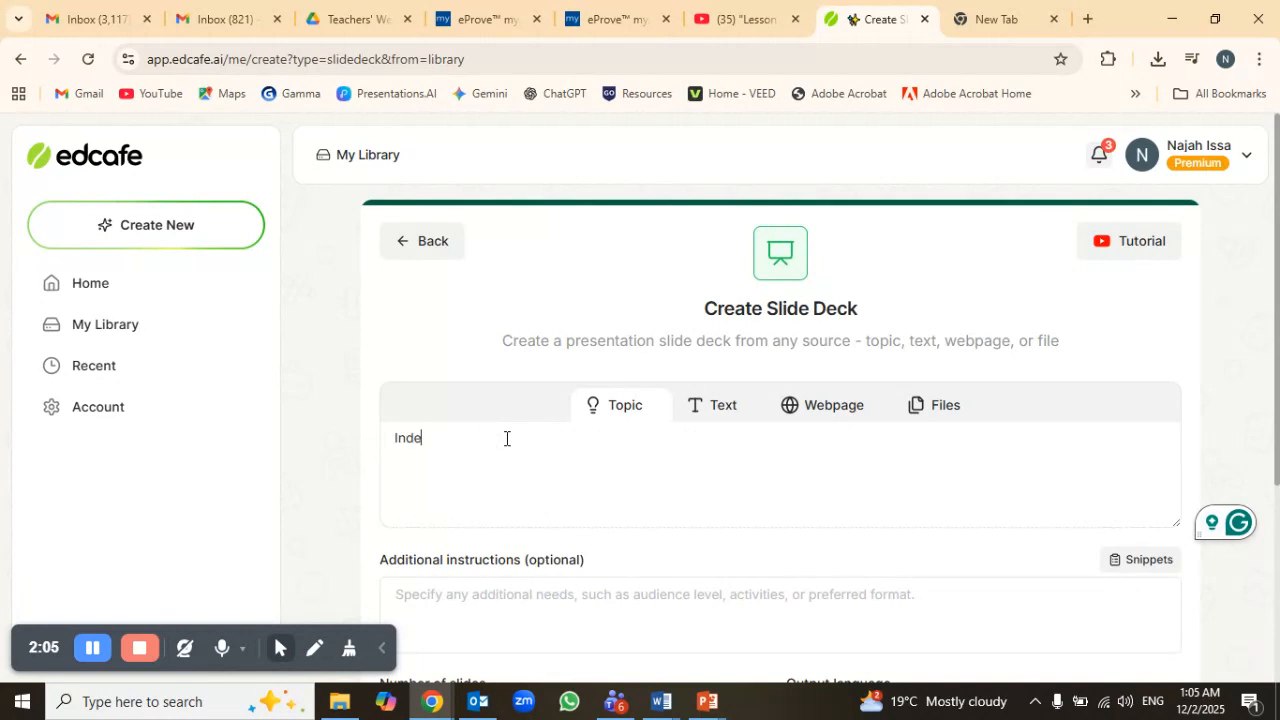
pyautogui.write('pende')
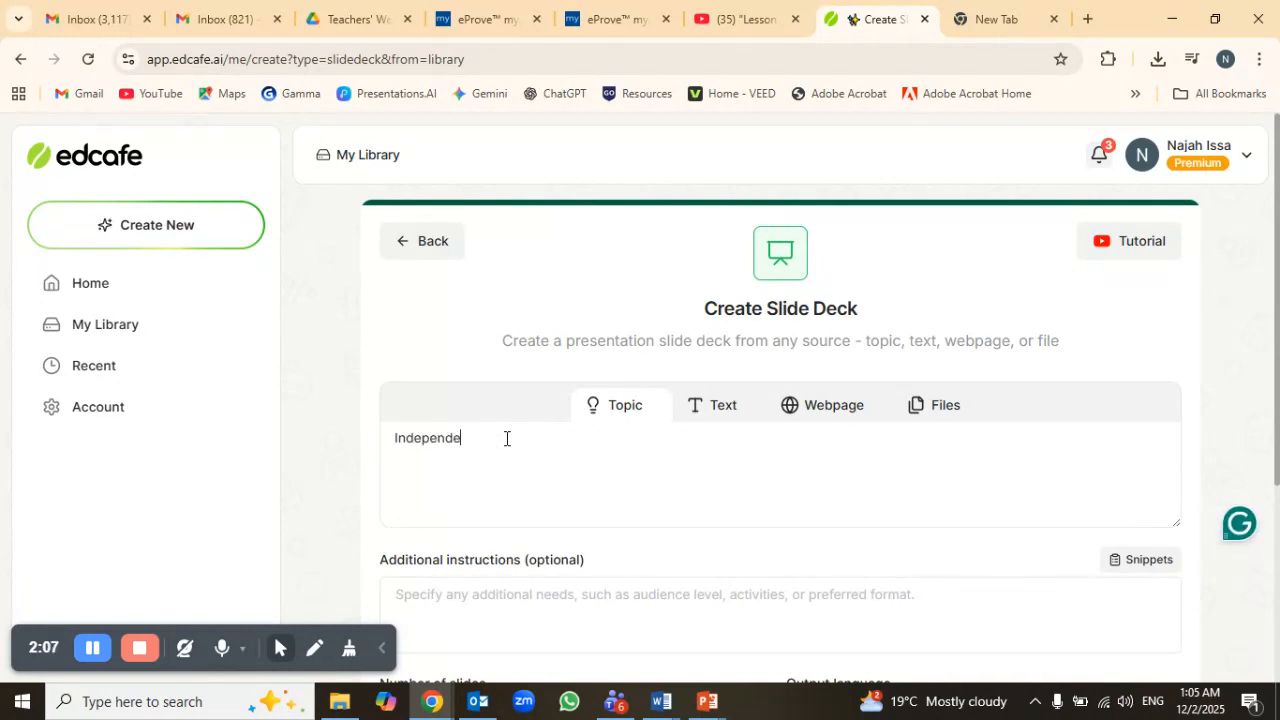
pyautogui.write('nce Day of Lebanon')
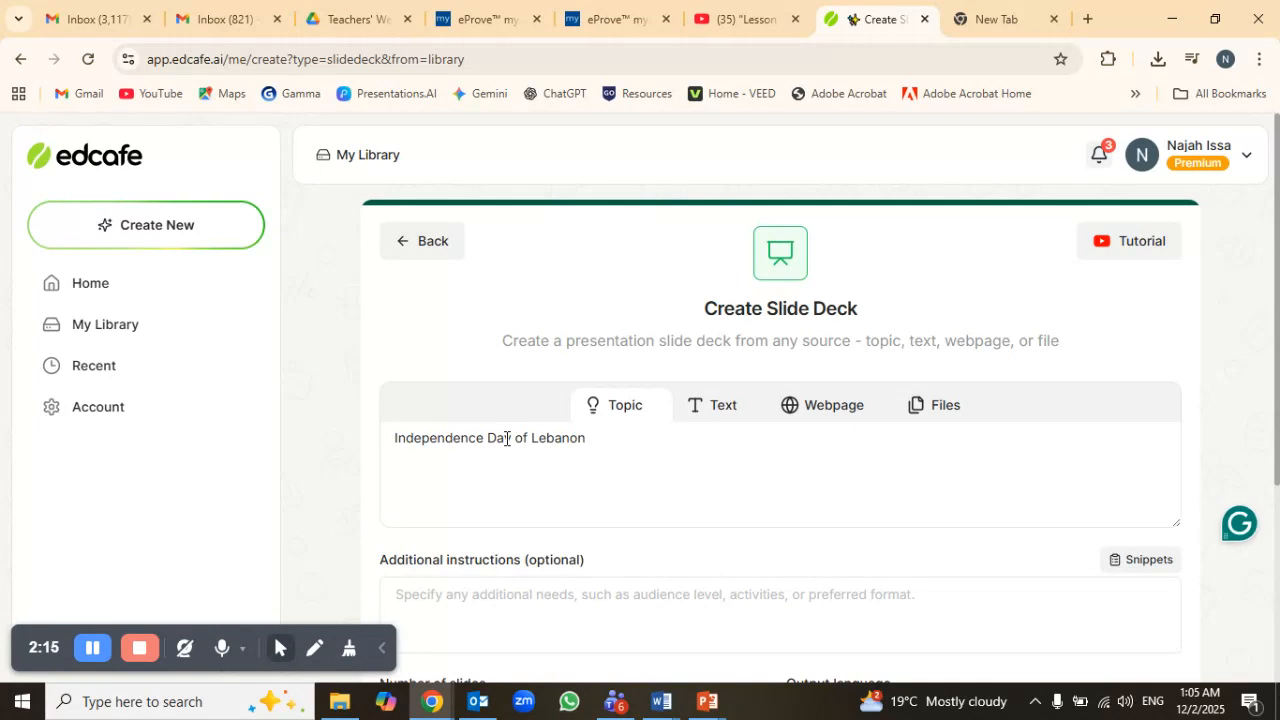
# Add a second topic line reading "historical events leading to Lebanon's independence"
pyautogui.press('Return')
pyautogui.write('historical even')
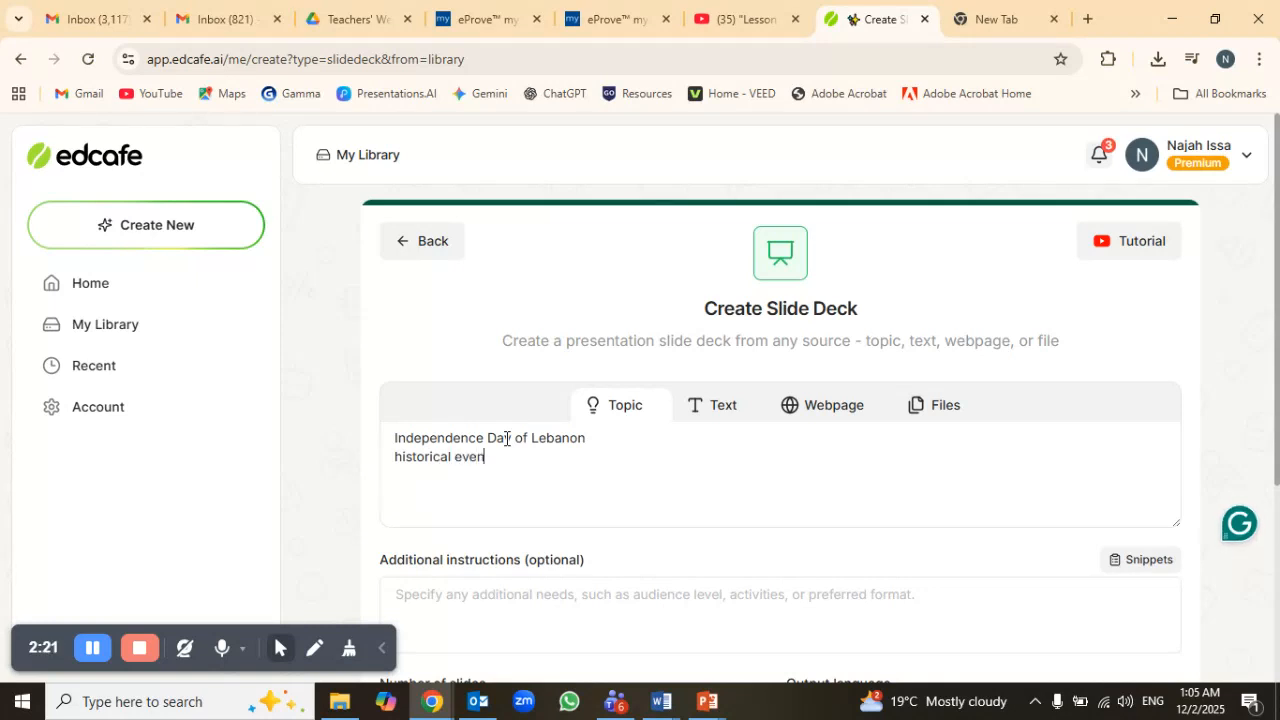
pyautogui.write('ts leading')
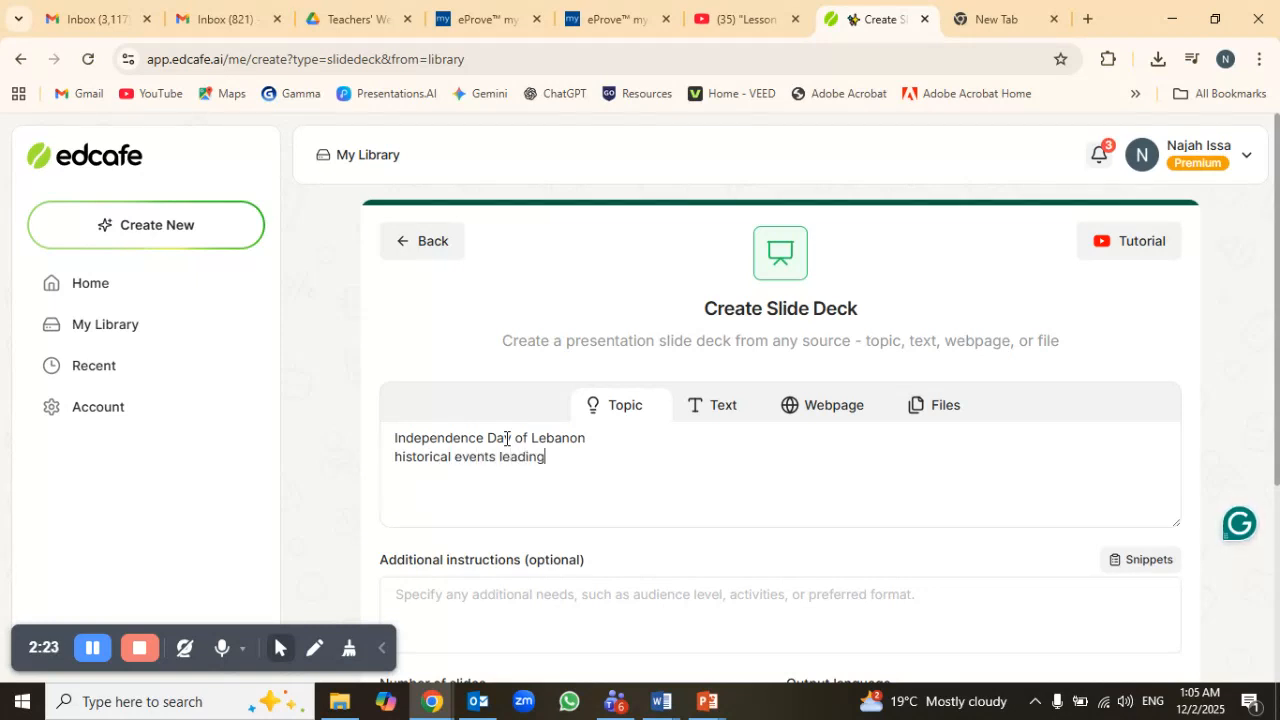
pyautogui.write(' to independence')
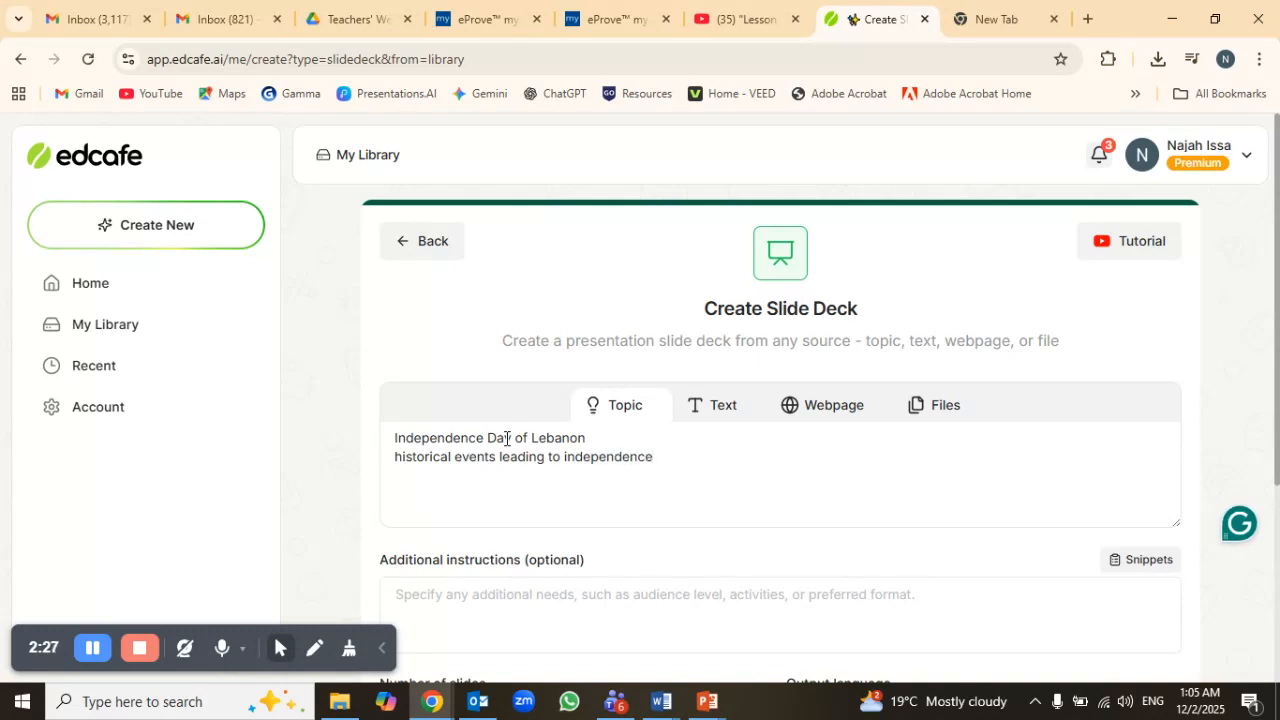
pyautogui.click(561, 460)
pyautogui.write('Lebanon ')
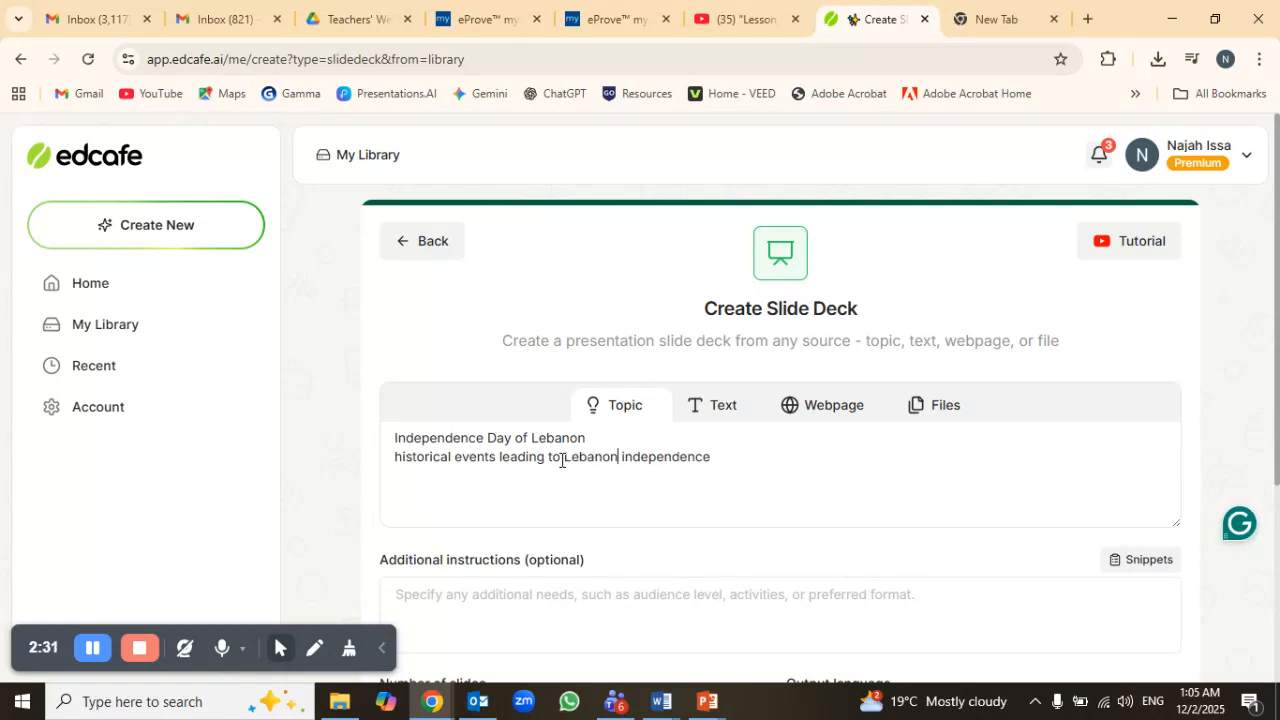
pyautogui.write("'s")
# Add a third topic line reading "Declaration of the Independence Day"
pyautogui.click(748, 455)
pyautogui.press('Return')
pyautogui.write('Declarat')
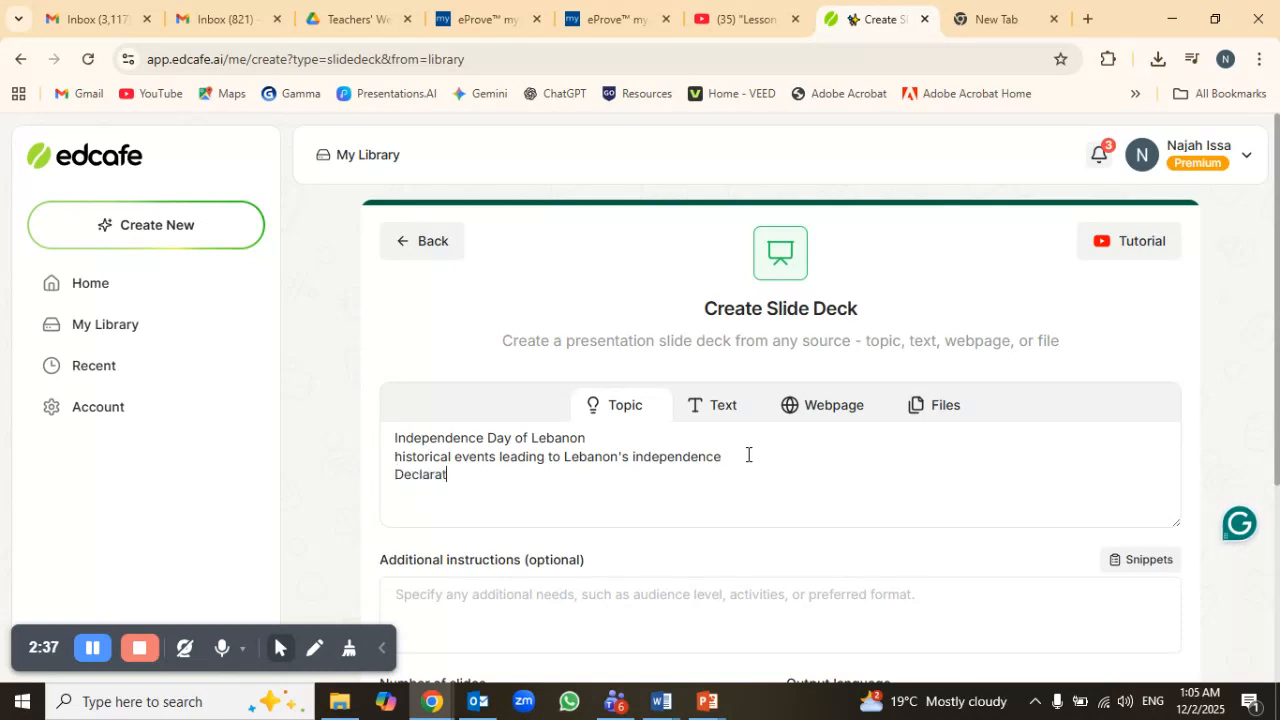
pyautogui.write('ion of the ')
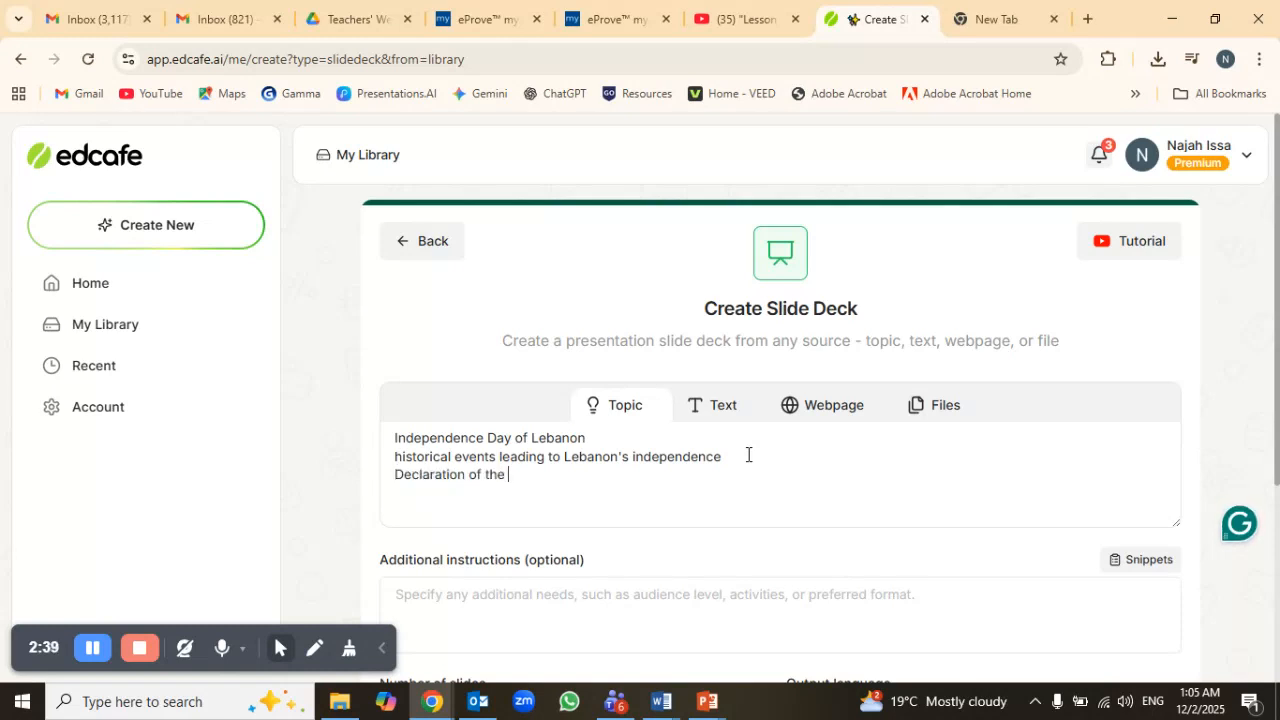
pyautogui.write('Indepen')
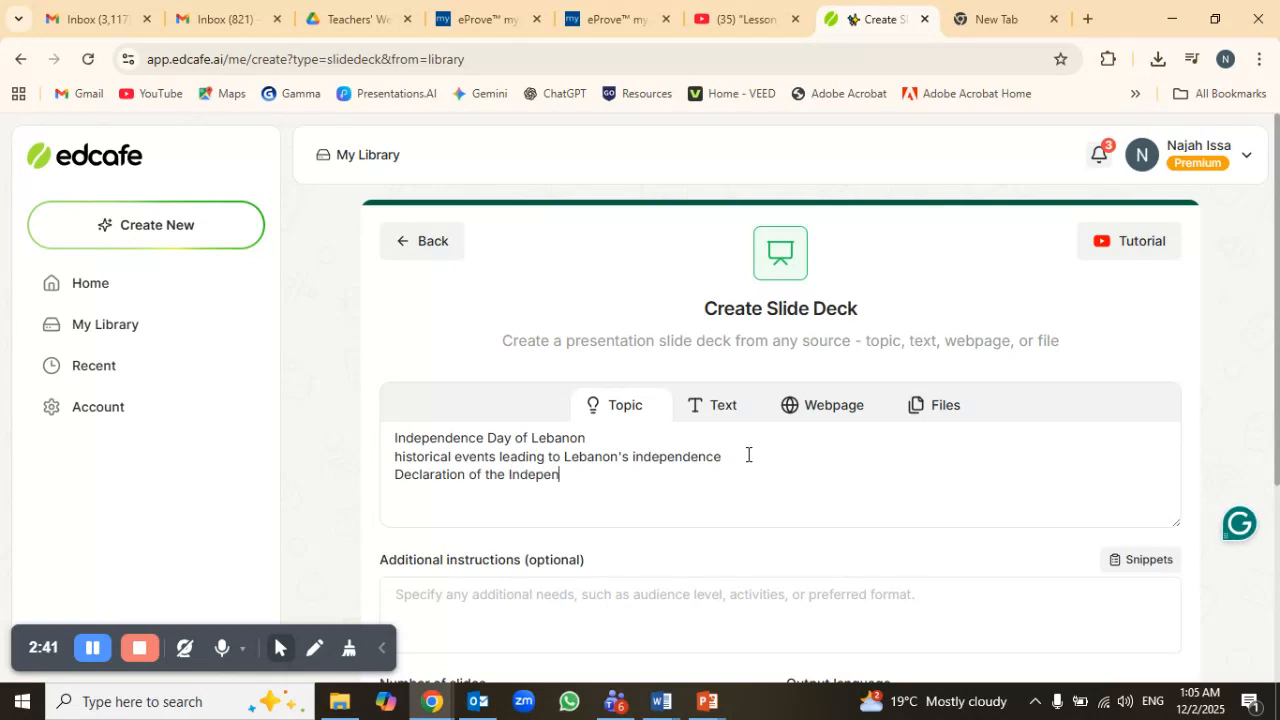
pyautogui.write('dence Dat')
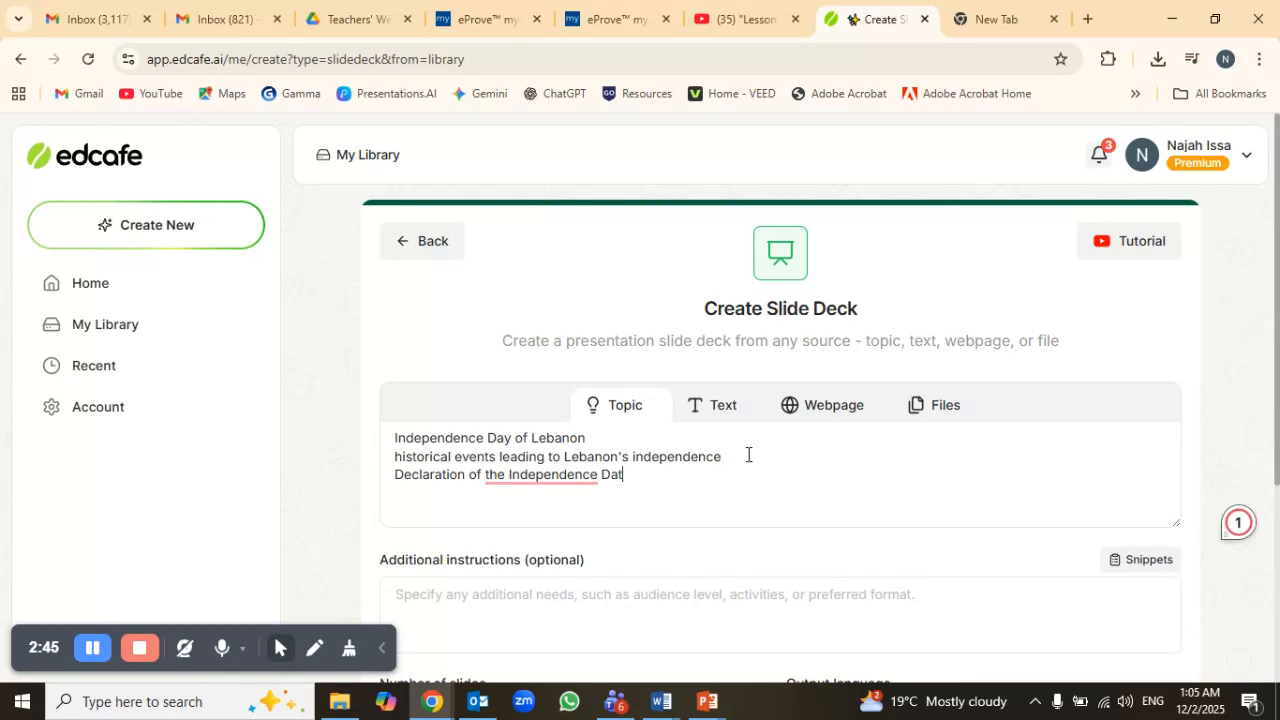
pyautogui.write('y')
# Add a fourth topic line reading "Ho long have Lebanon been Independent"
pyautogui.write('Ho lo')
pyautogui.write('ng have ')
pyautogui.write('be')
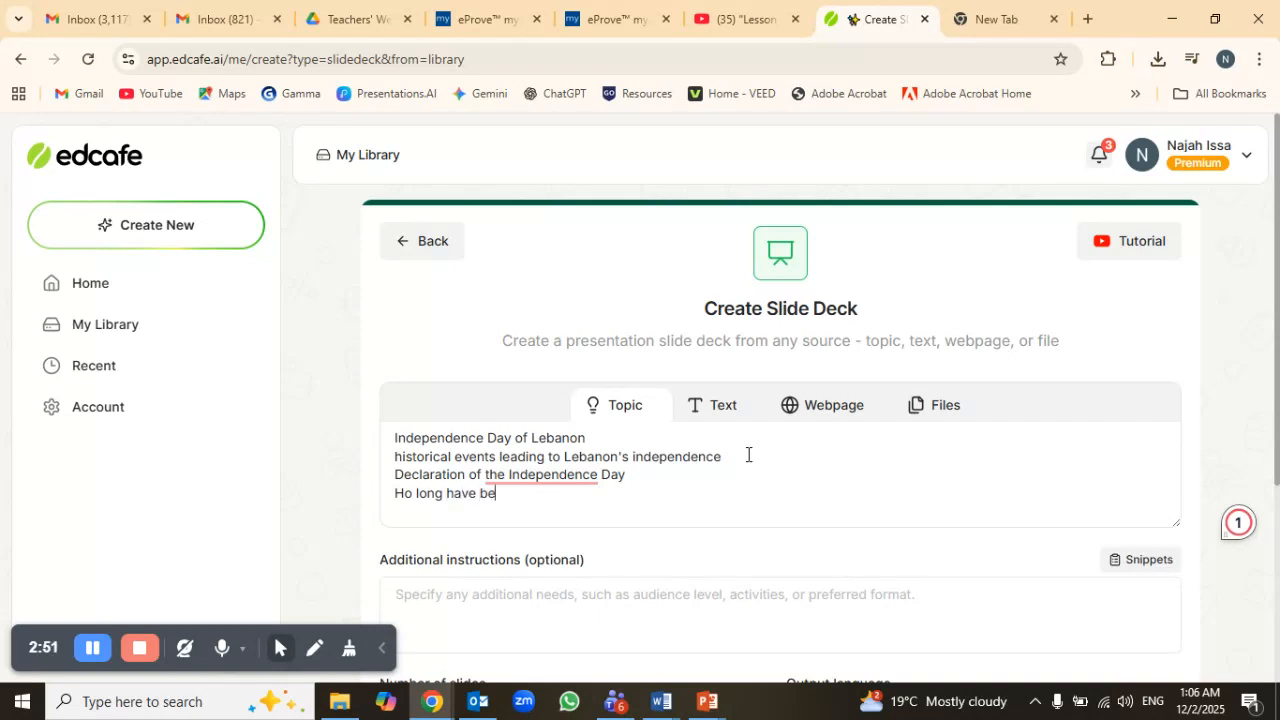
pyautogui.write('en')
pyautogui.press('BackSpace')
pyautogui.press('BackSpace')
pyautogui.press('BackSpace')
pyautogui.press('BackSpace')
pyautogui.write('Lebanoon bee')
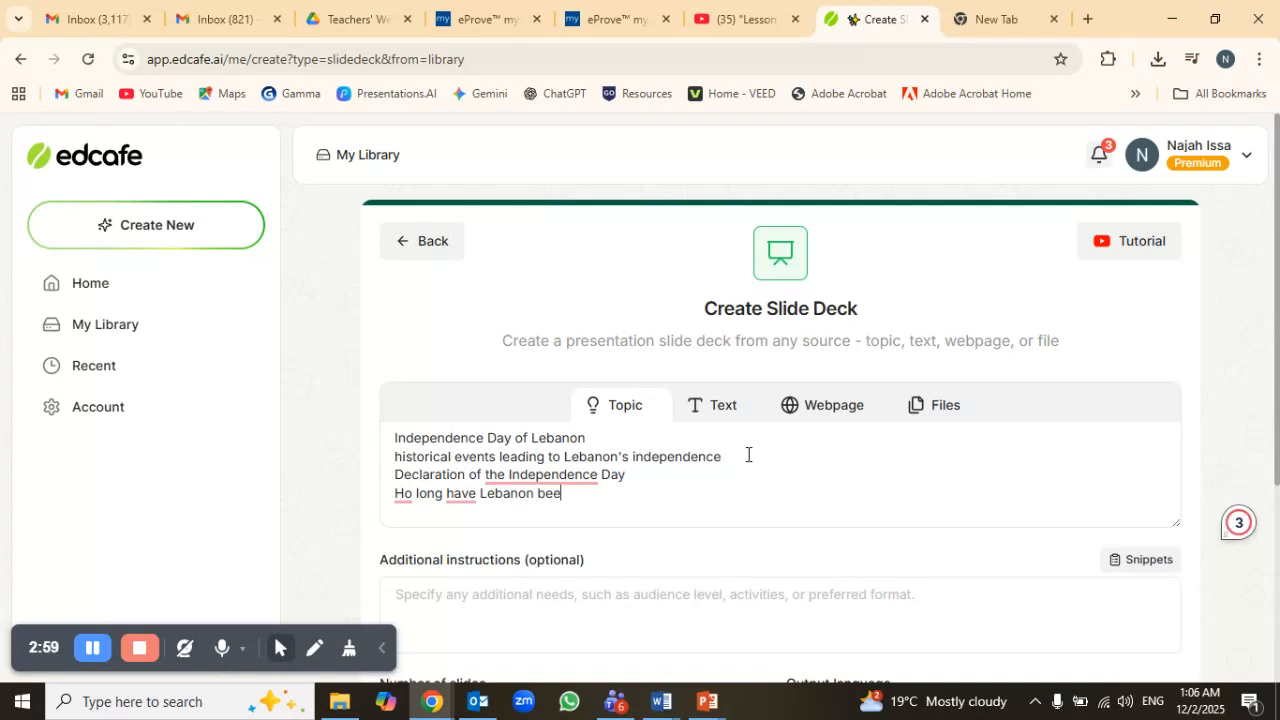
pyautogui.write('n Independent')
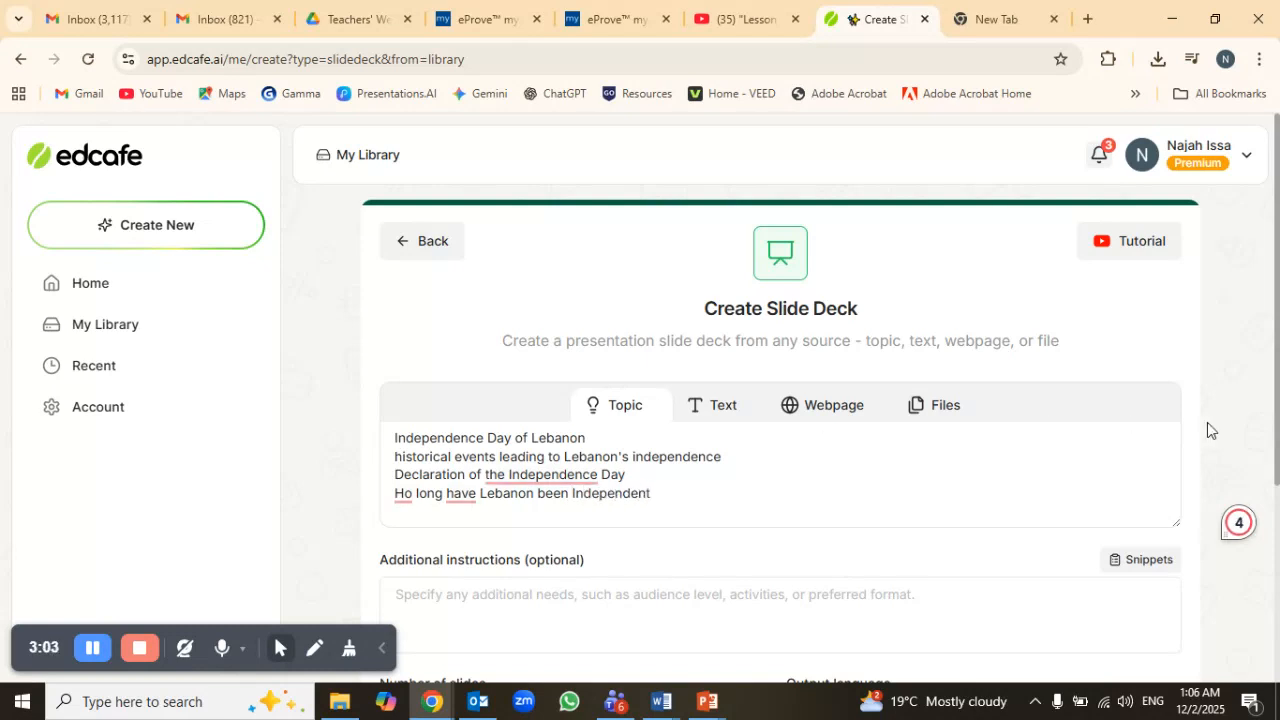
# Review the additional instructions field and the available choices for output language and number of slides
pyautogui.moveTo(1277, 343); pyautogui.dragTo(1277, 490)
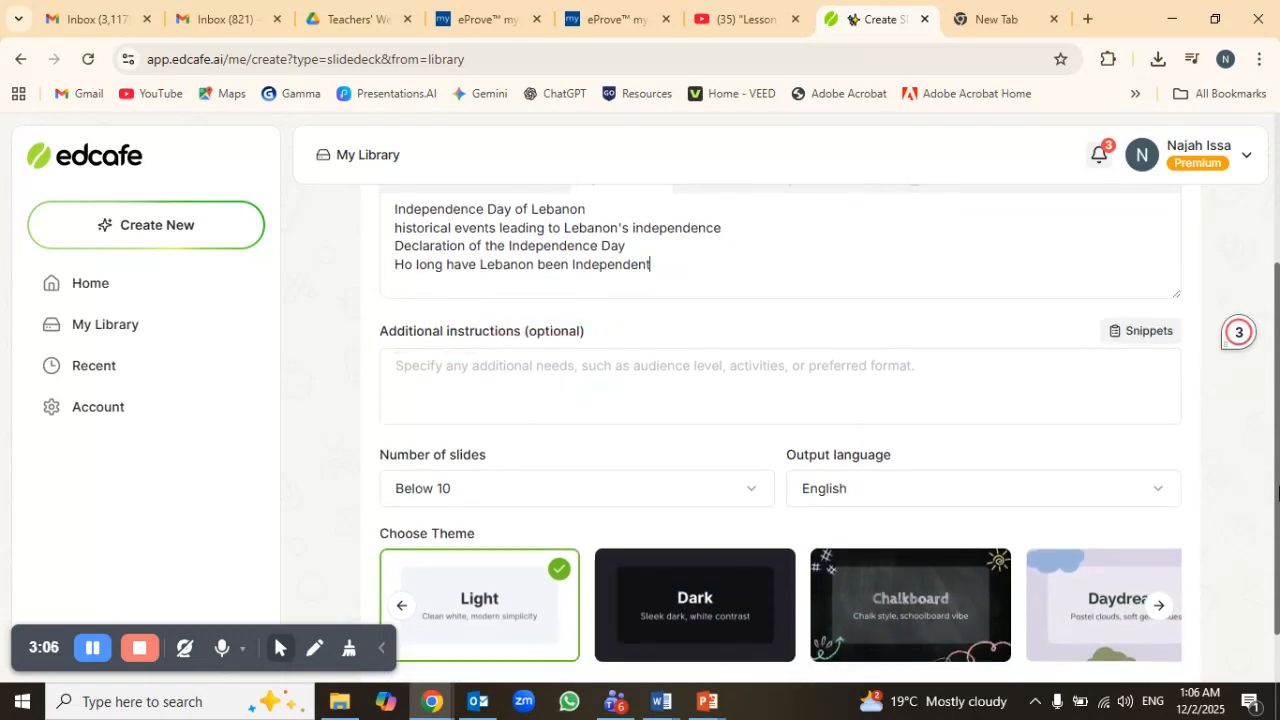
pyautogui.click(625, 386)
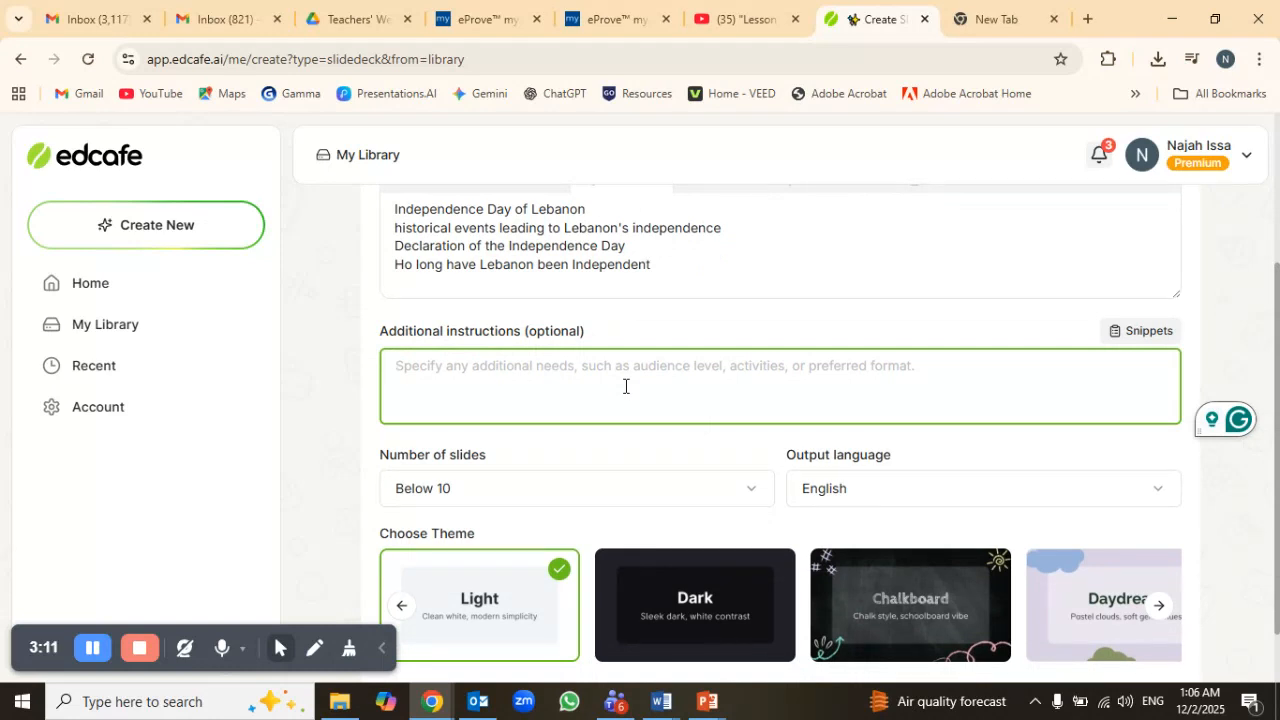
pyautogui.moveTo(1278, 340); pyautogui.dragTo(1278, 390)
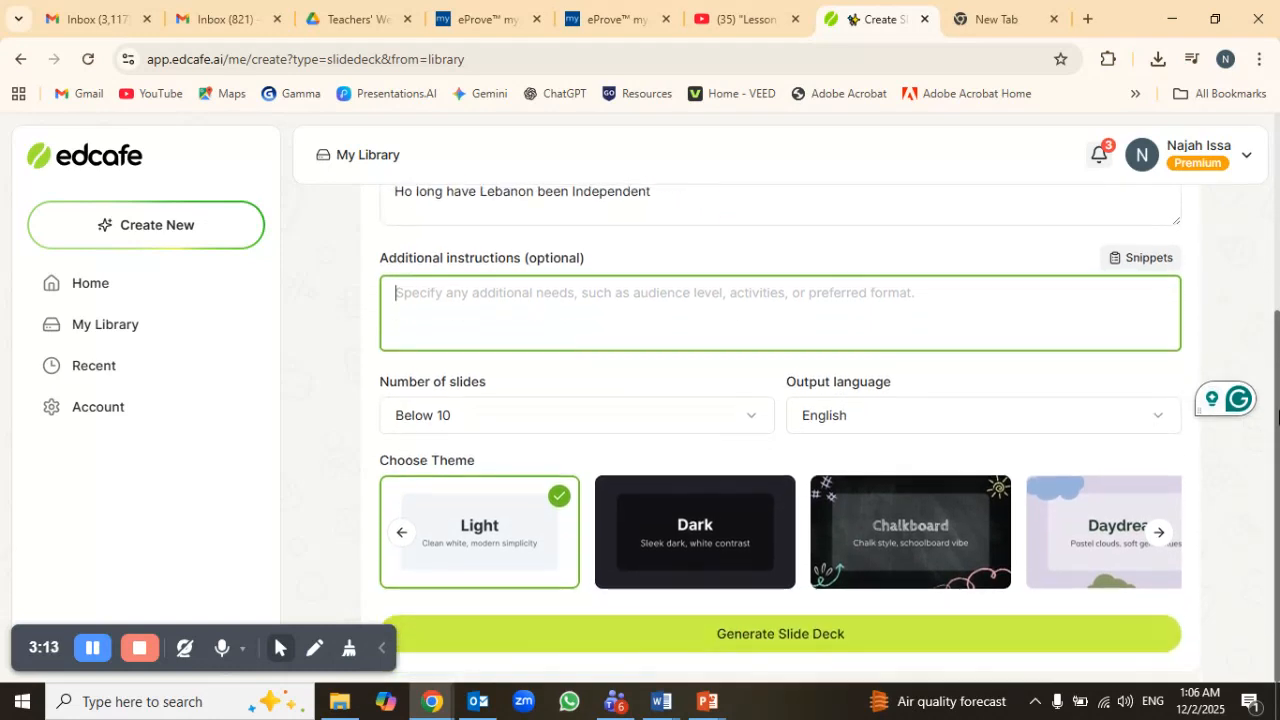
pyautogui.click(932, 429)
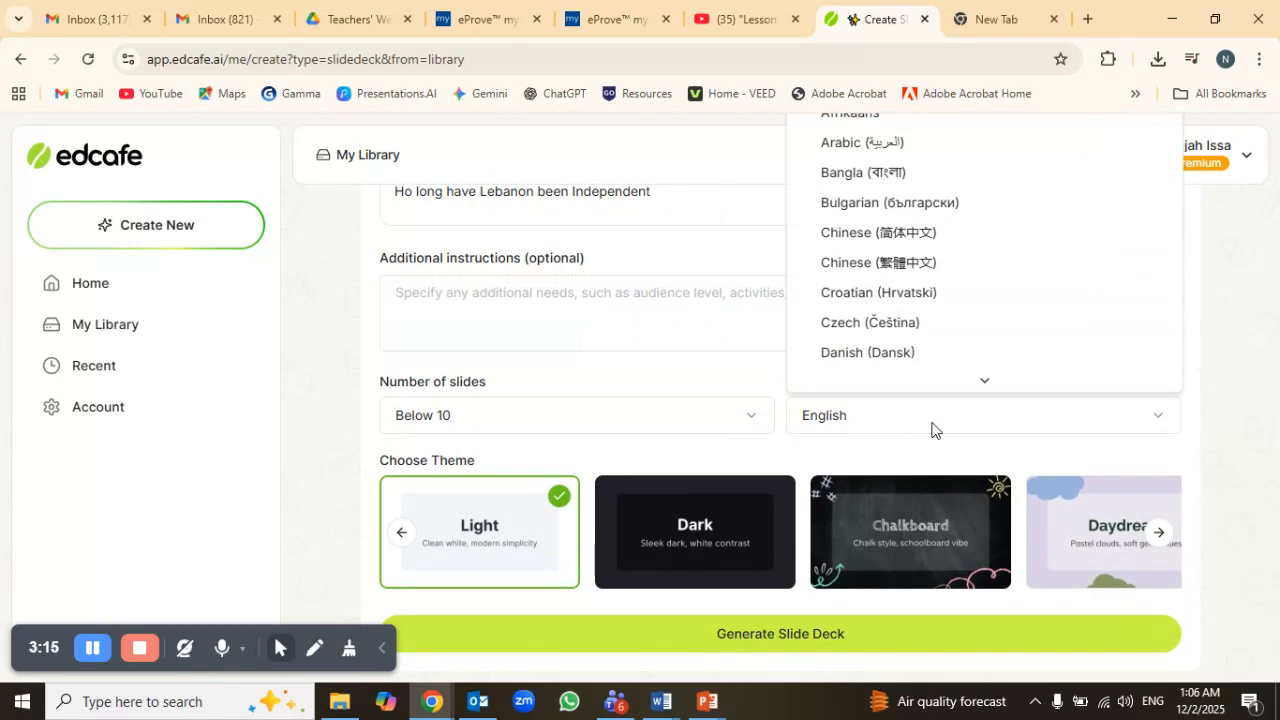
pyautogui.click(932, 429)
pyautogui.click(535, 426)
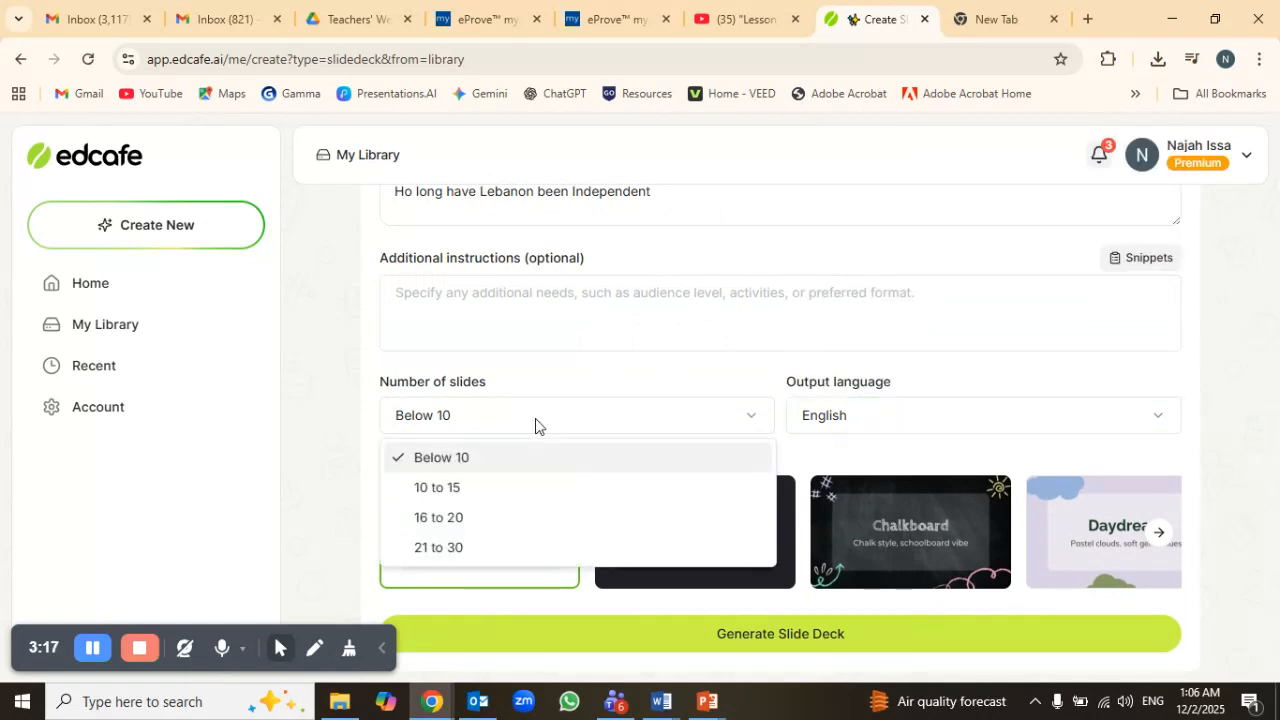
pyautogui.click(530, 434)
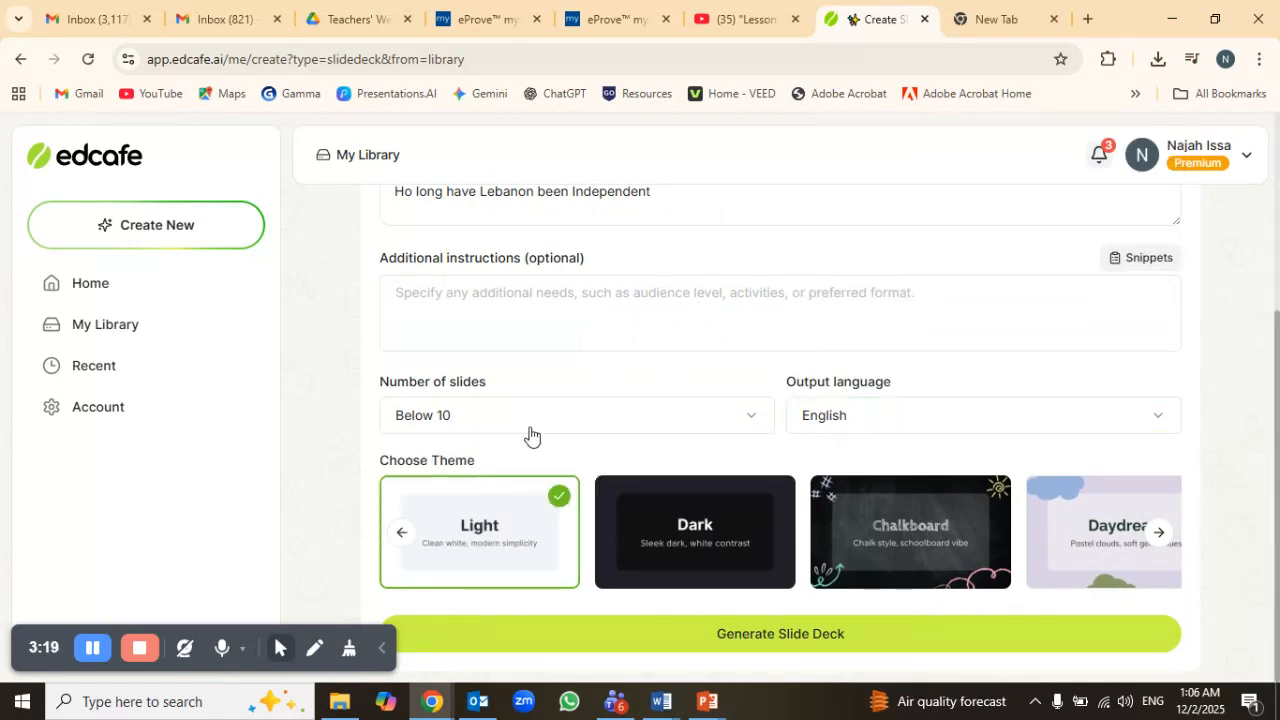
# Browse the available slide themes and select the Evergreen theme
pyautogui.click(1158, 546)
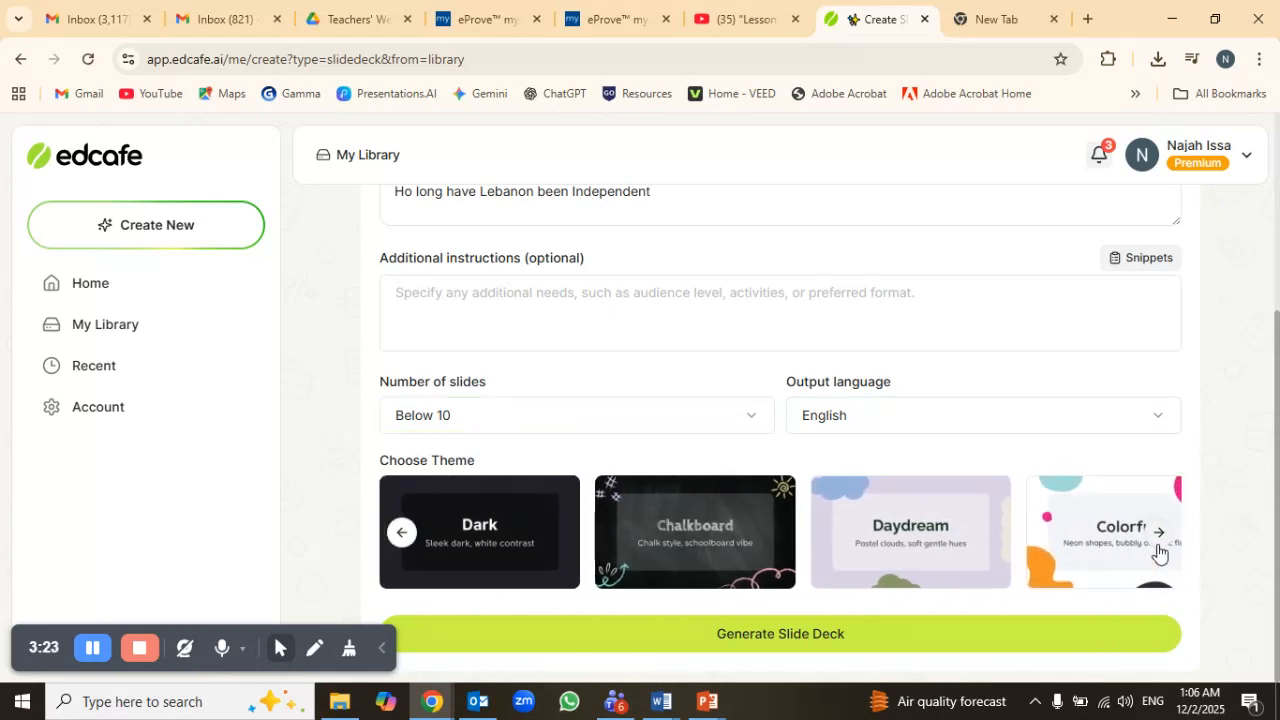
pyautogui.click(1158, 546)
pyautogui.click(1158, 533)
pyautogui.click(1158, 533)
pyautogui.click(1158, 533)
pyautogui.click(1158, 533)
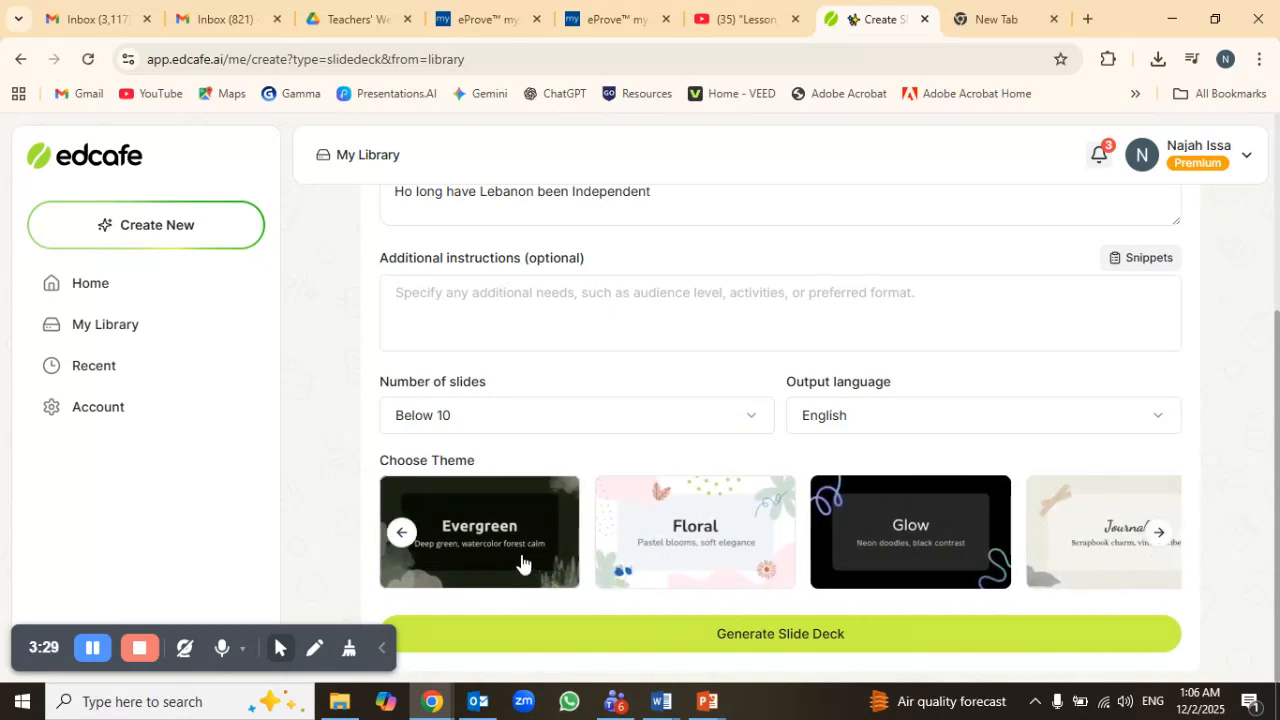
pyautogui.click(1168, 550)
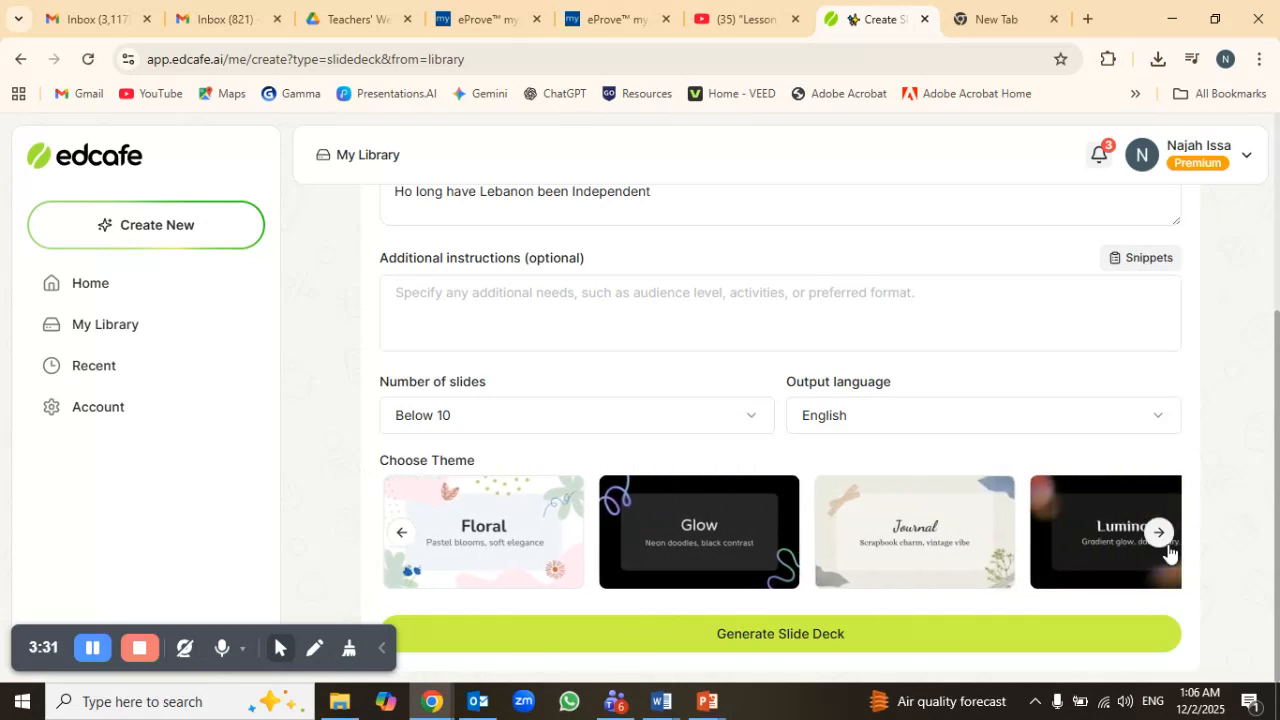
pyautogui.click(1167, 546)
pyautogui.click(1167, 546)
pyautogui.click(1167, 546)
pyautogui.click(1167, 546)
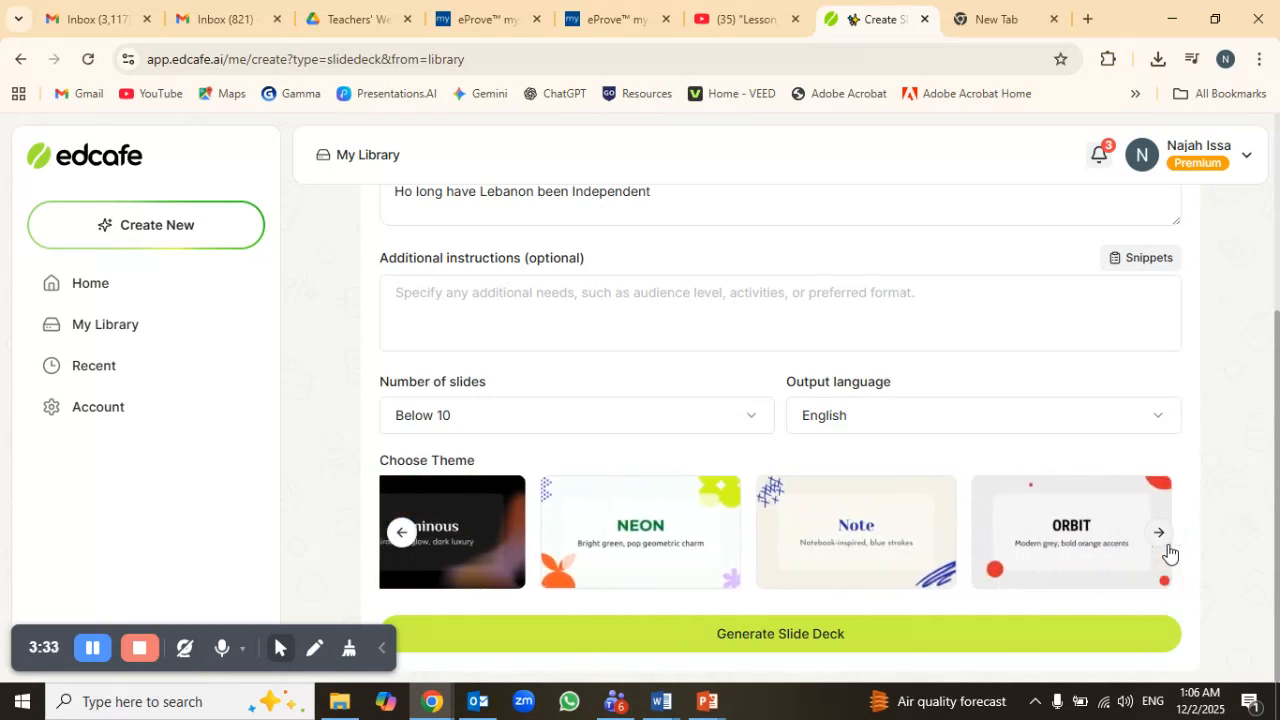
pyautogui.click(1160, 533)
pyautogui.click(1166, 545)
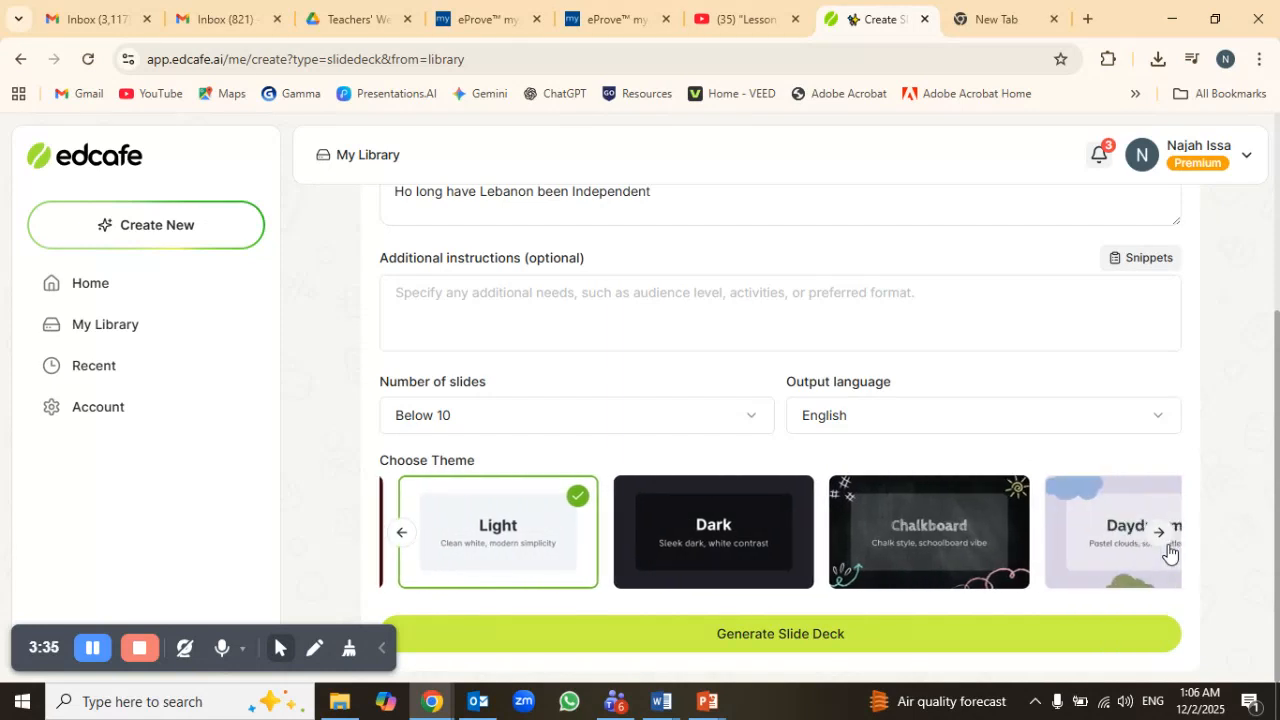
pyautogui.click(1166, 545)
pyautogui.click(1168, 550)
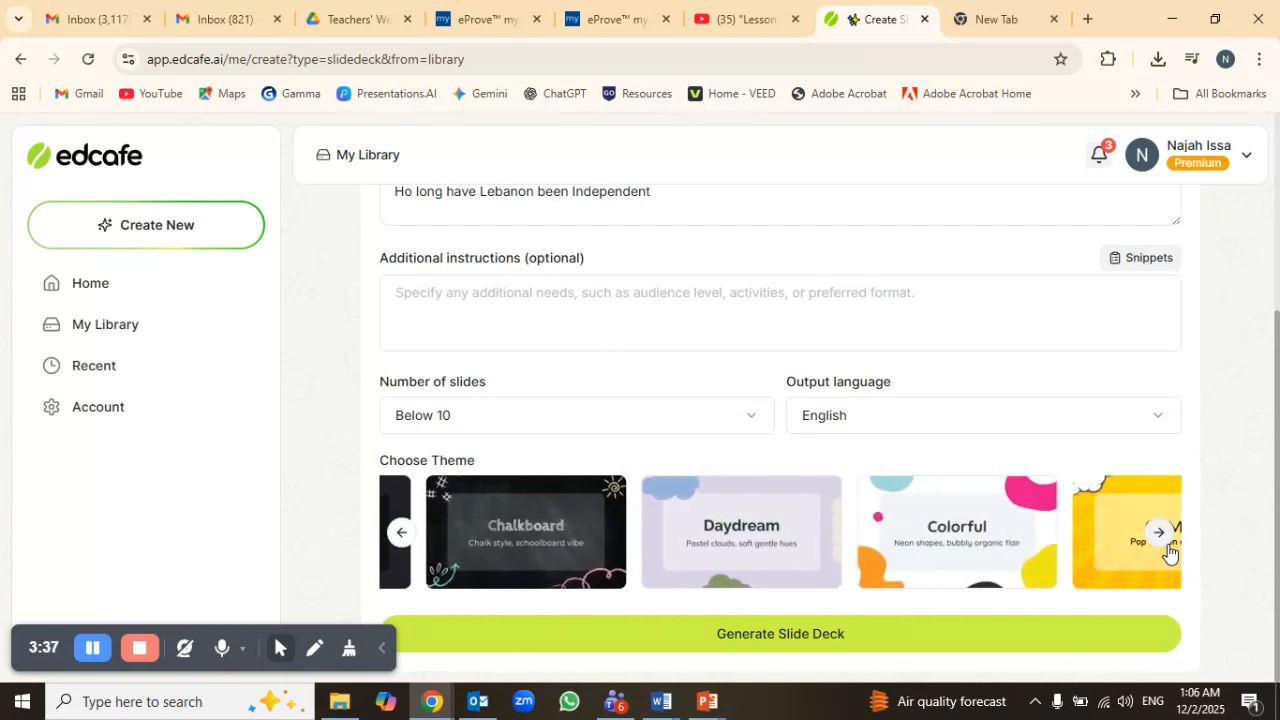
pyautogui.click(1168, 550)
pyautogui.click(1168, 550)
pyautogui.click(901, 514)
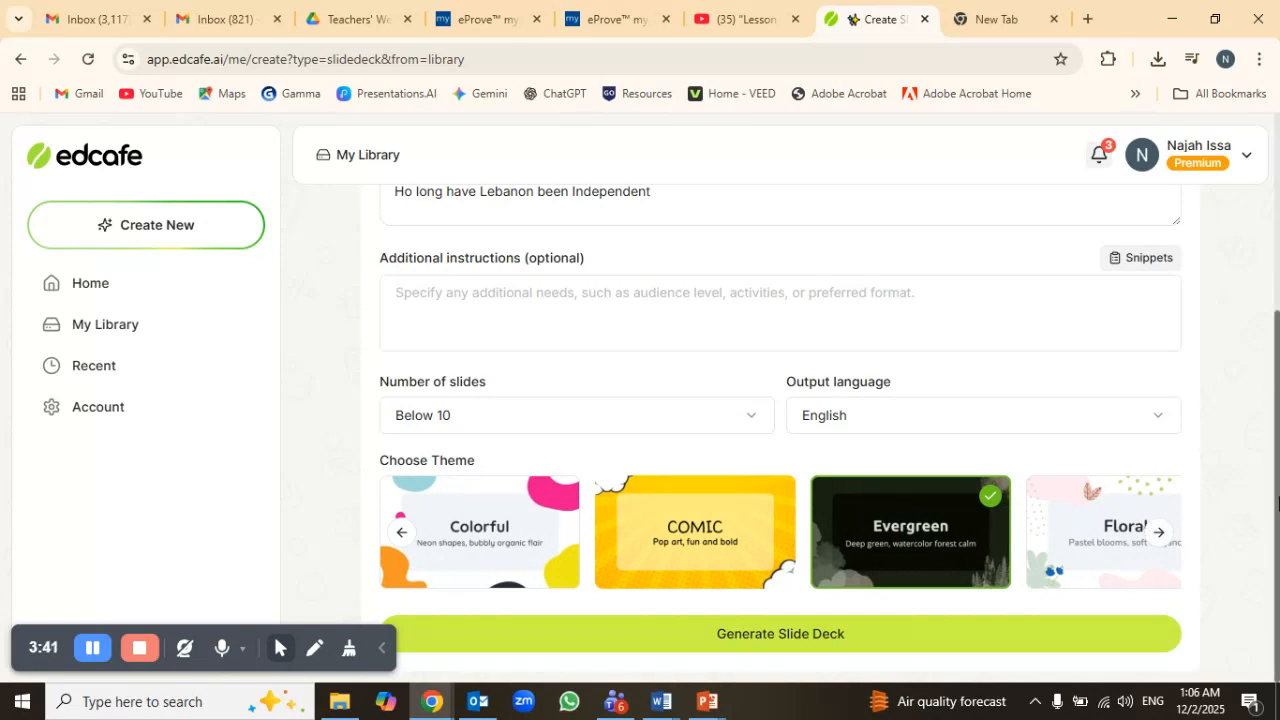
# Generate the slide deck and return to its first slide for review
pyautogui.click(867, 645)
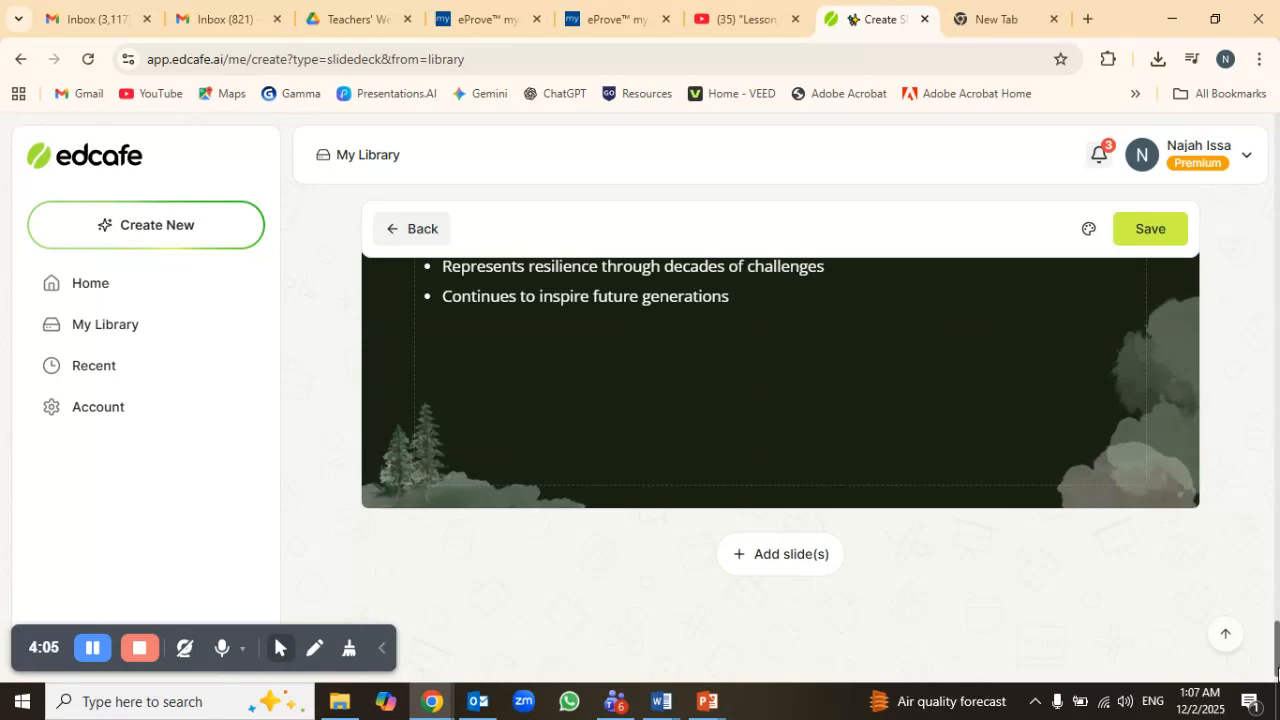
pyautogui.moveTo(1276, 672); pyautogui.dragTo(1276, 163)
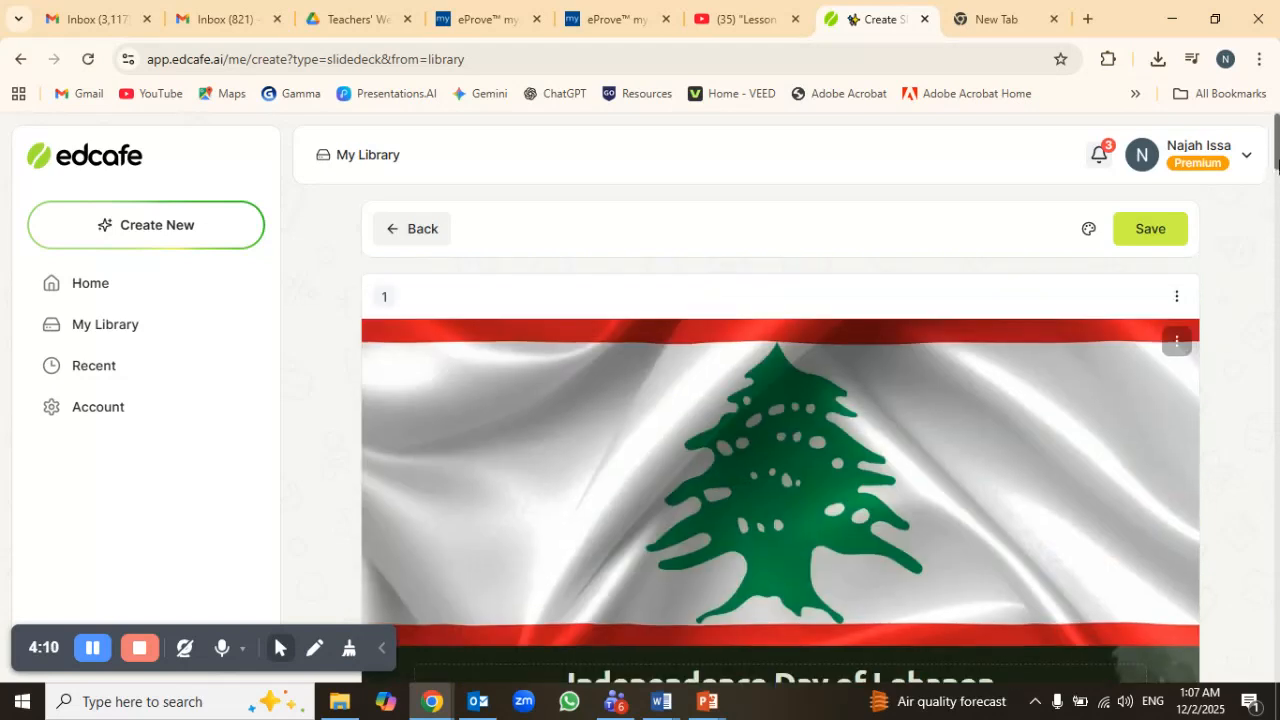
# Save the slide deck in My Library under the file name "Lebanon's Independence Day" with public visibility
pyautogui.click(1140, 230)
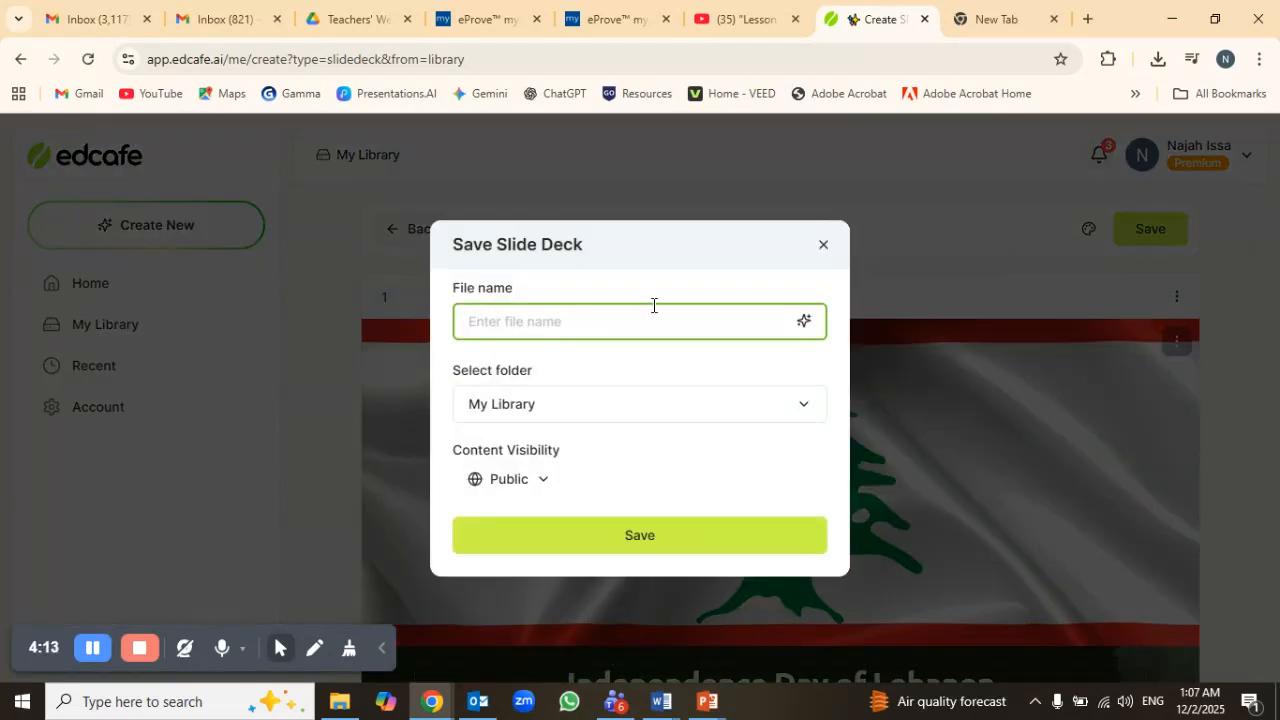
pyautogui.write("Lebanon's Independence Day")
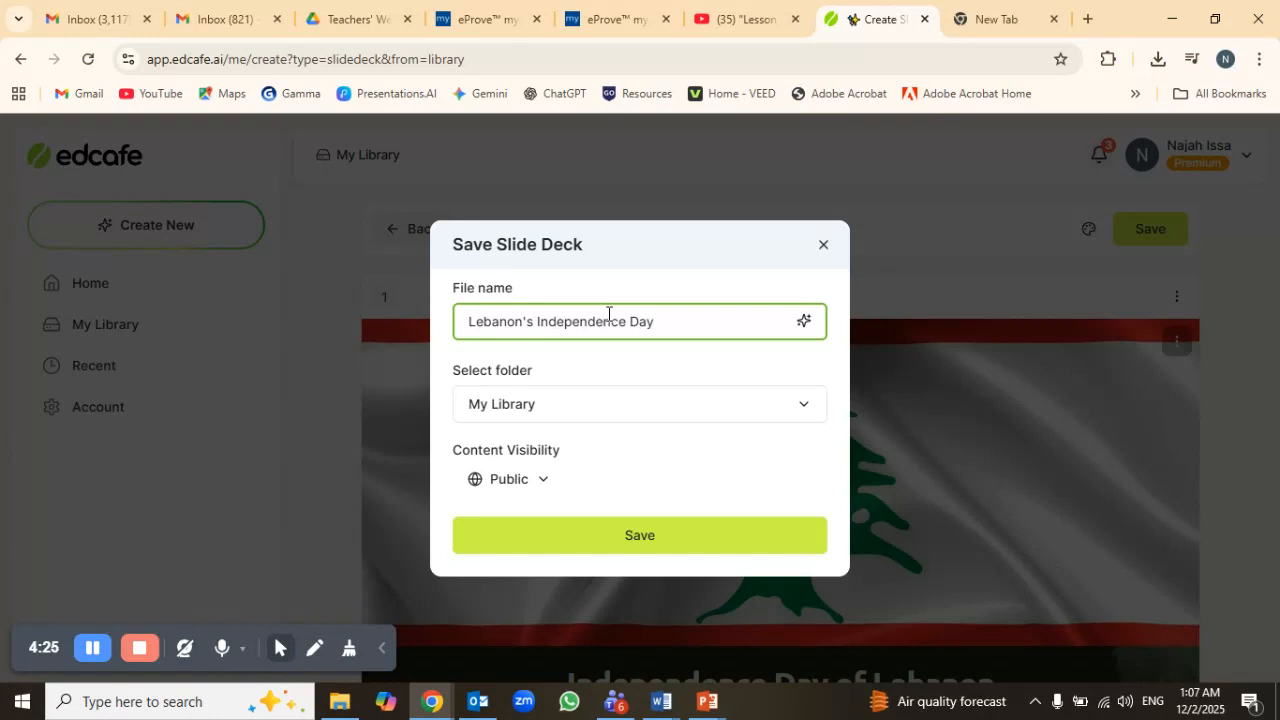
pyautogui.click(594, 410)
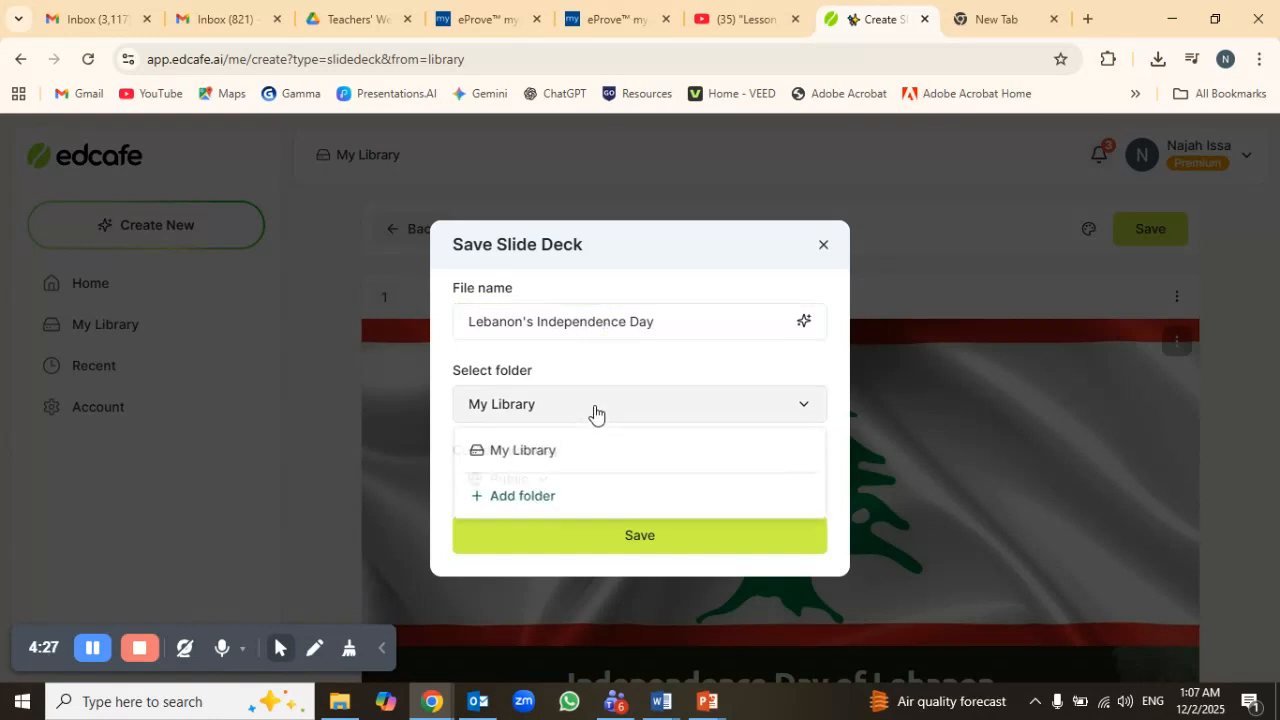
pyautogui.click(640, 537)
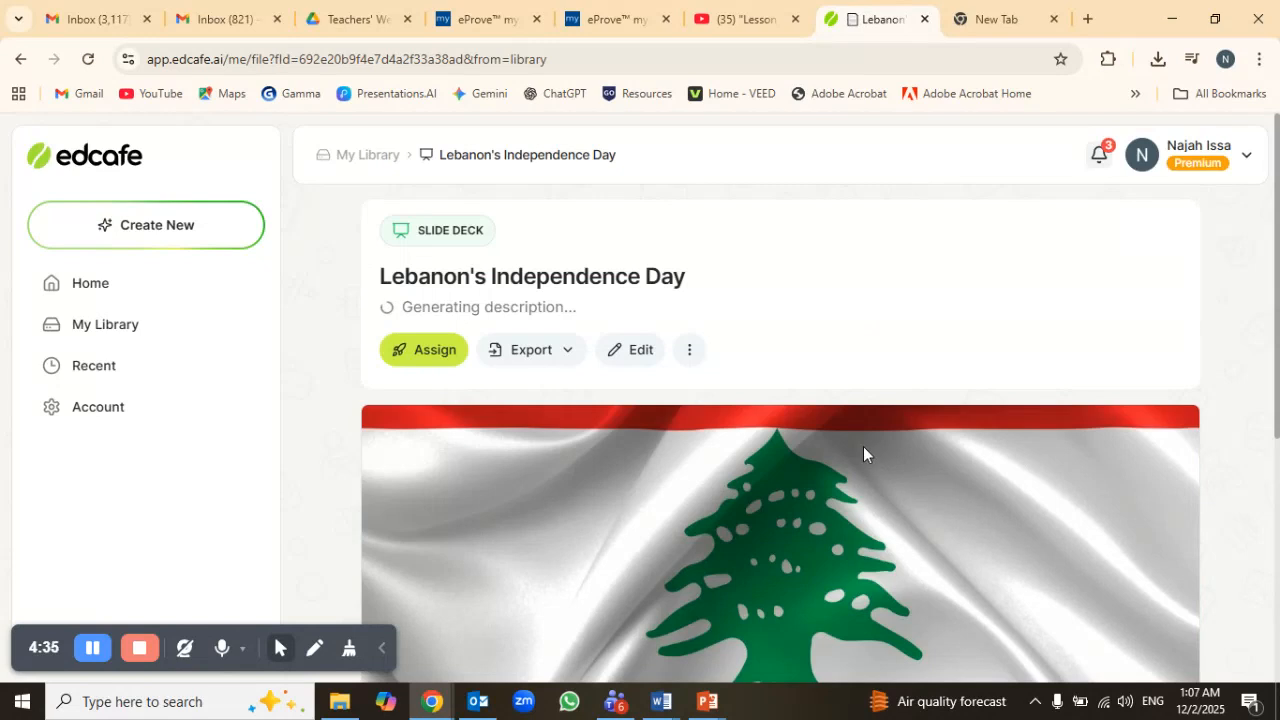
# Export the saved deck as a Microsoft PowerPoint file and open the downloaded presentation in PowerPoint
pyautogui.click(559, 378)
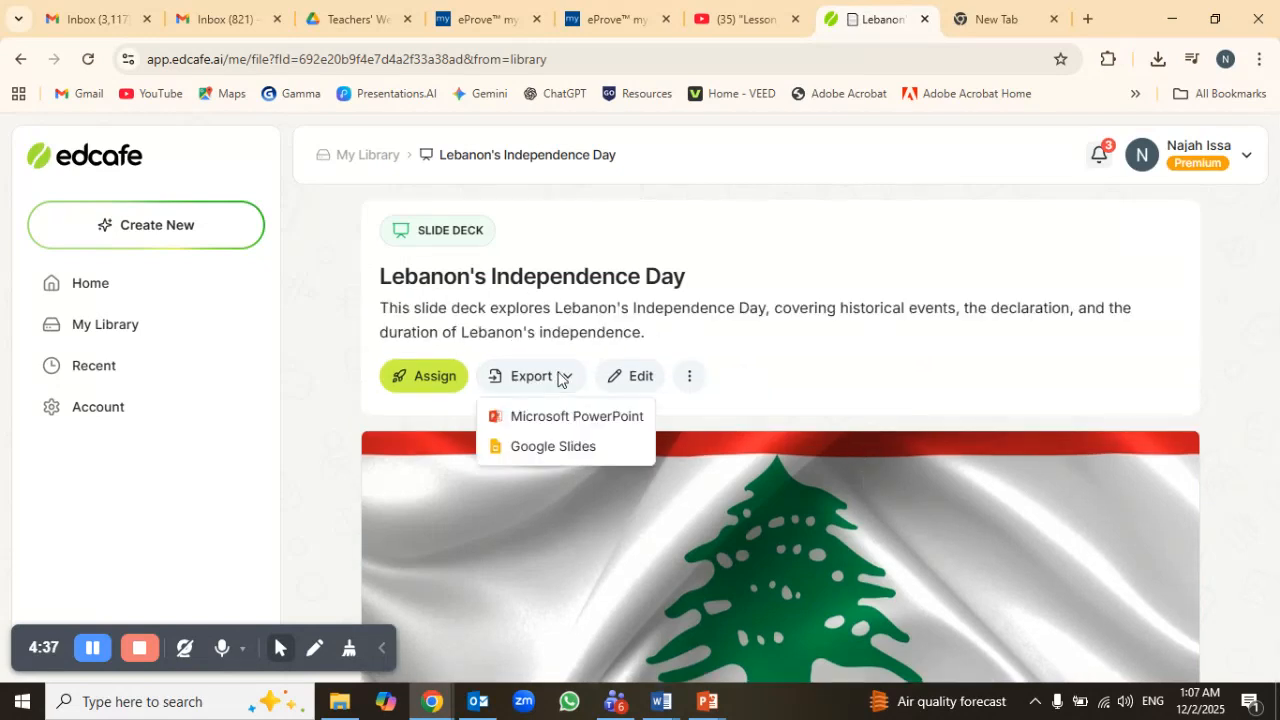
pyautogui.click(559, 424)
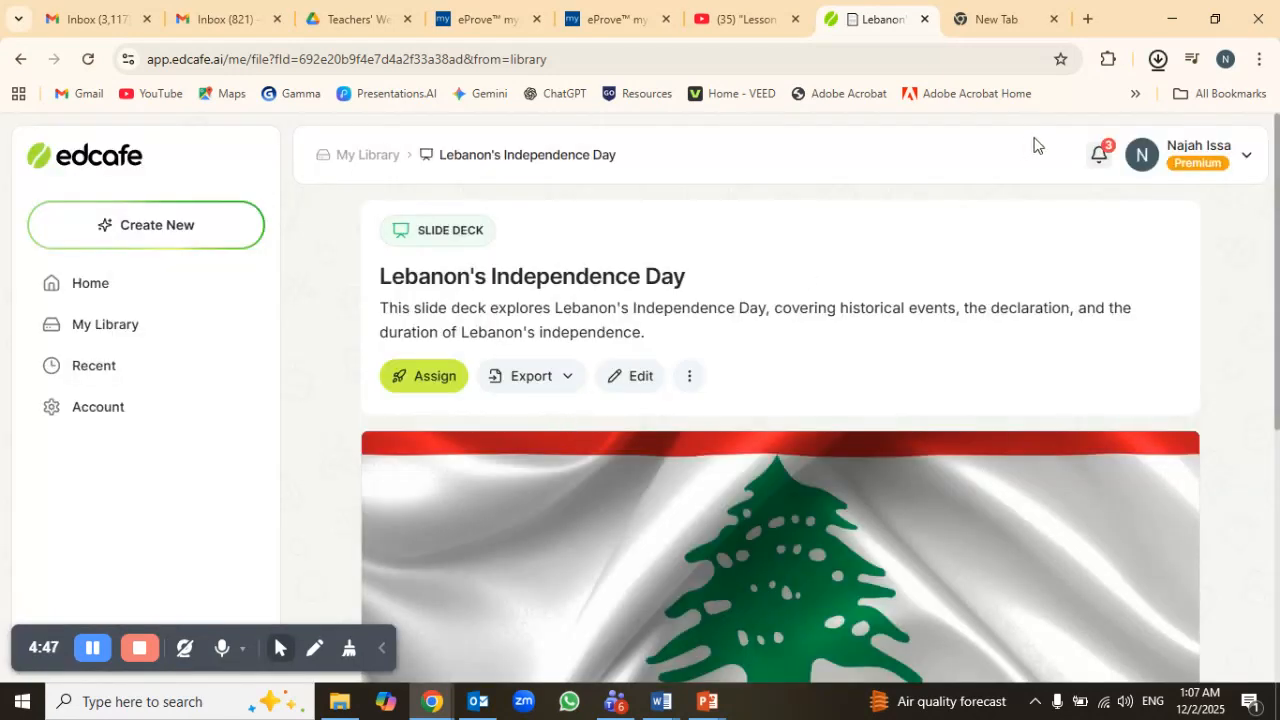
pyautogui.click(1158, 63)
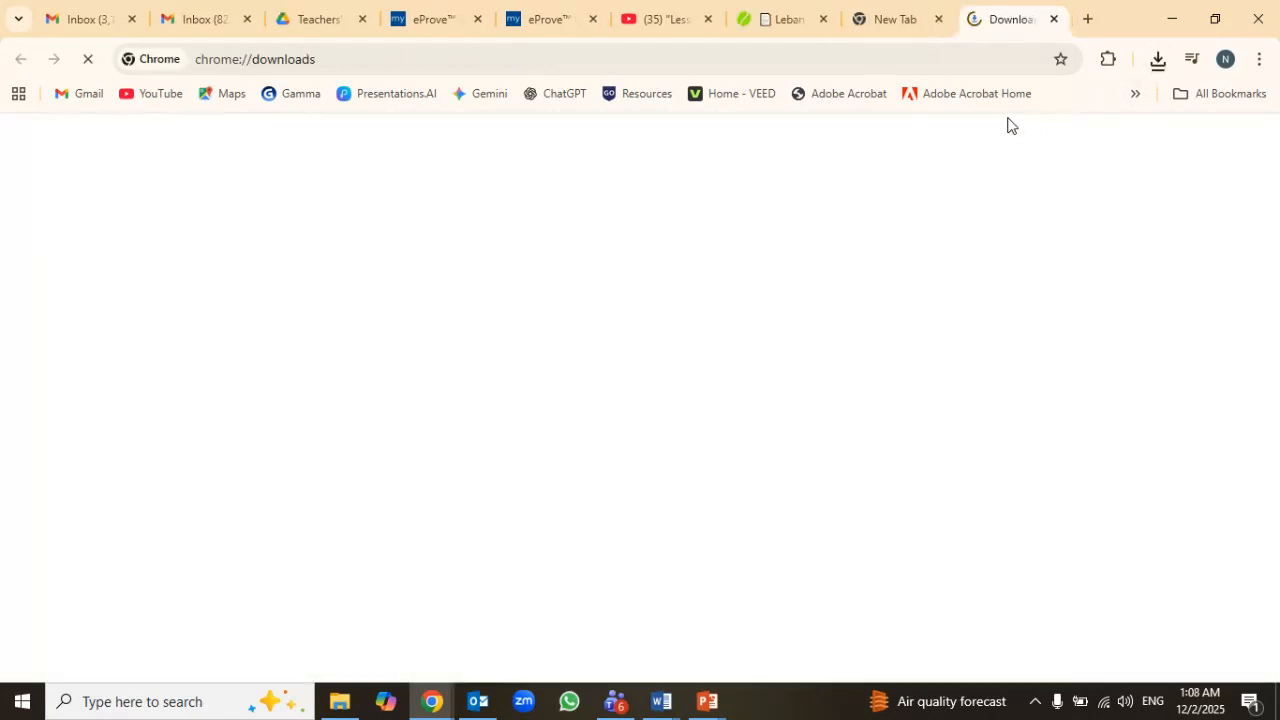
pyautogui.click(522, 258)
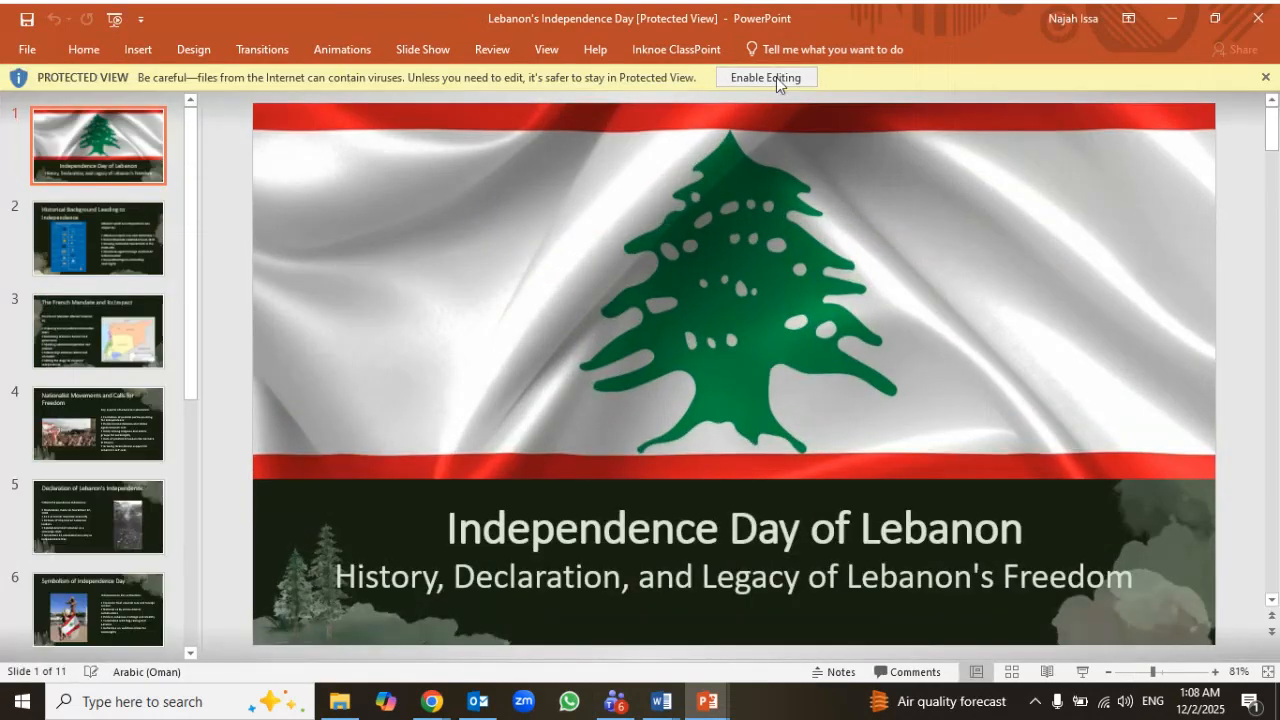
# Enable editing for the downloaded presentation and start its slide show from the first slide
pyautogui.click(776, 77)
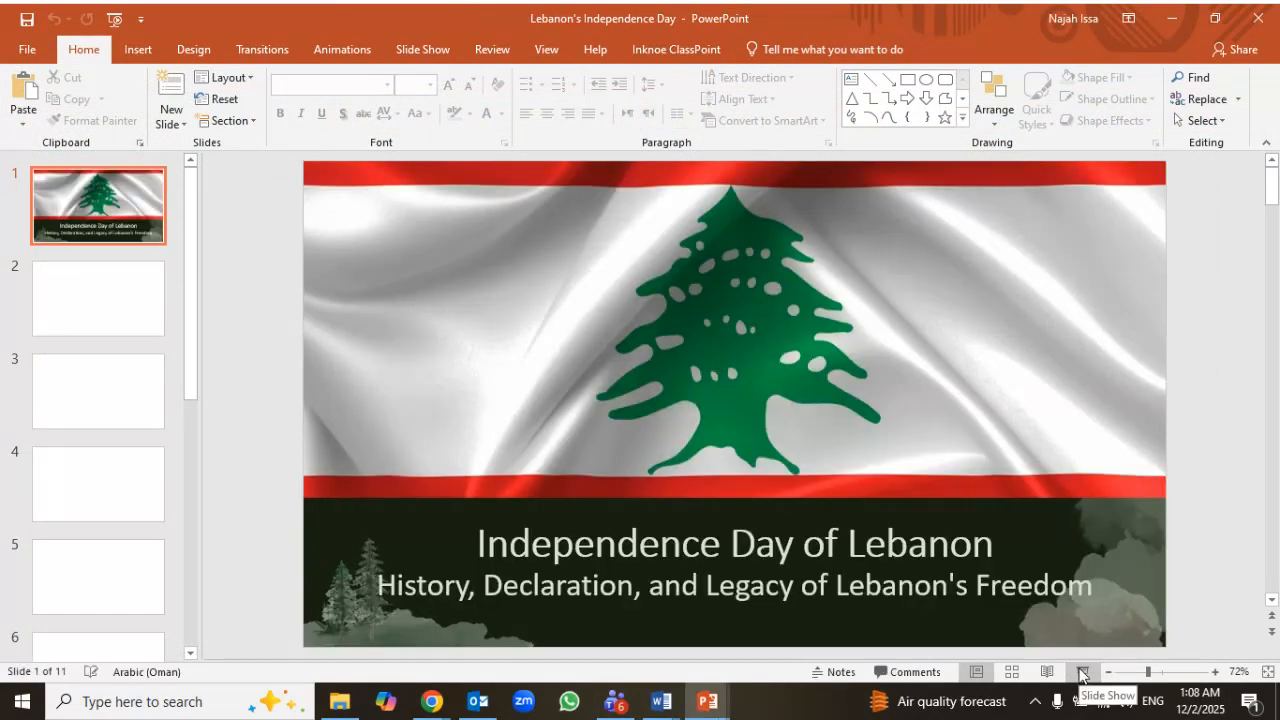
pyautogui.click(1081, 675)
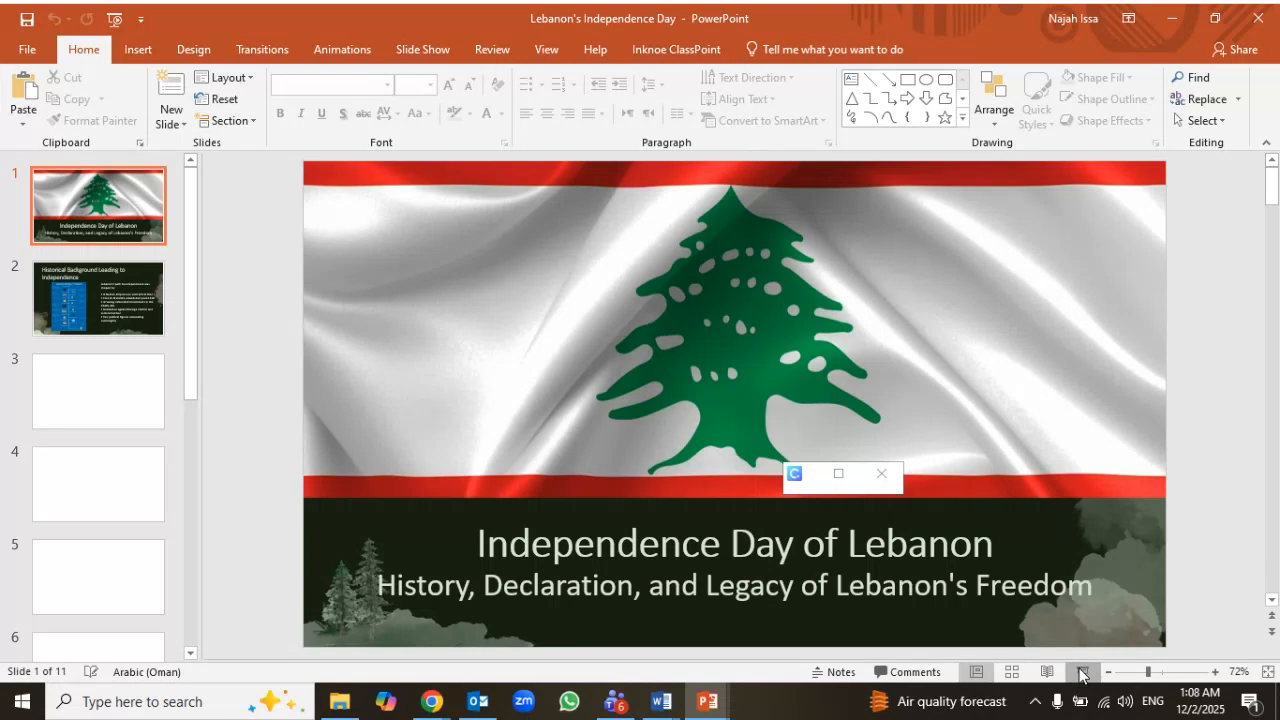